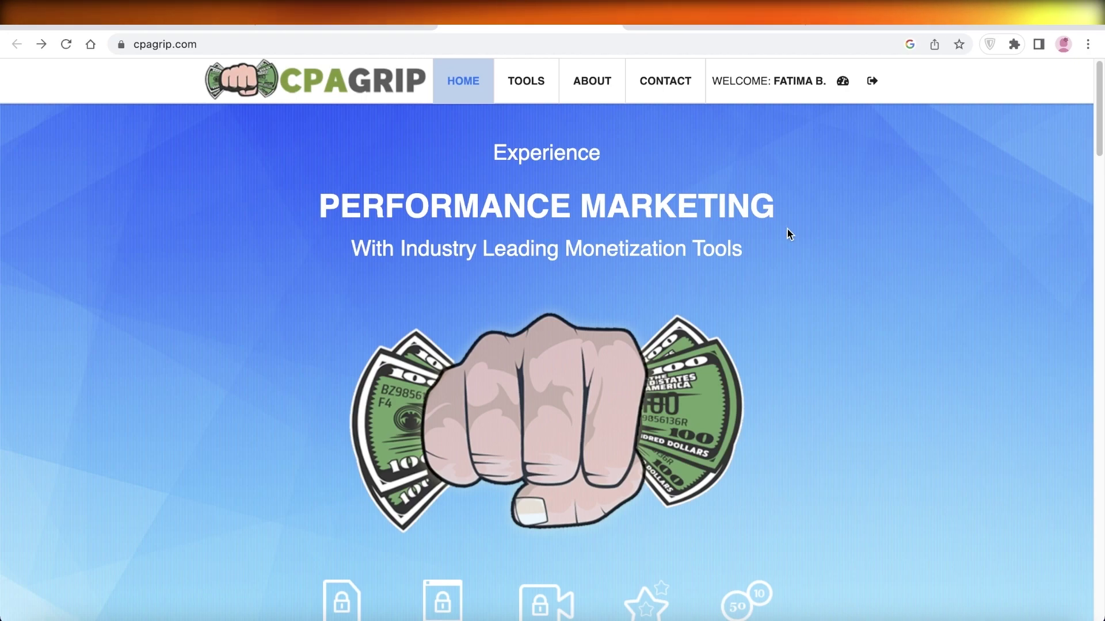
{"action": "scroll", "coordinate": [788, 229], "scroll_direction": "down", "scroll_amount": 2}
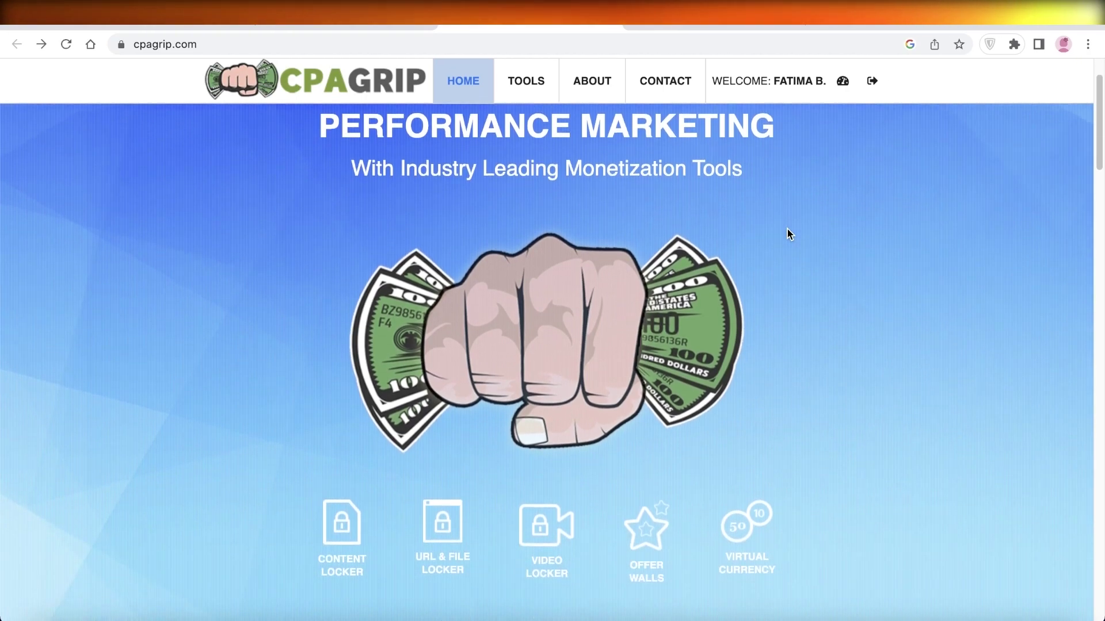
{"action": "scroll", "coordinate": [789, 227], "scroll_direction": "up", "scroll_amount": 2}
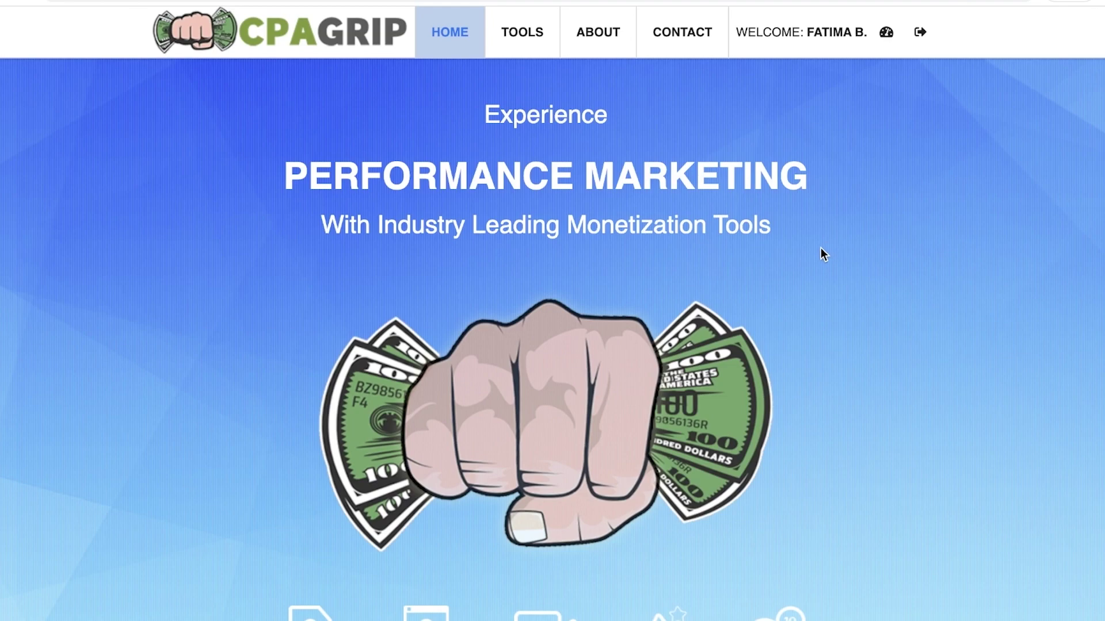
{"action": "scroll", "coordinate": [822, 248], "scroll_direction": "down", "scroll_amount": 5}
{"action": "scroll", "coordinate": [810, 258], "scroll_direction": "down", "scroll_amount": 5}
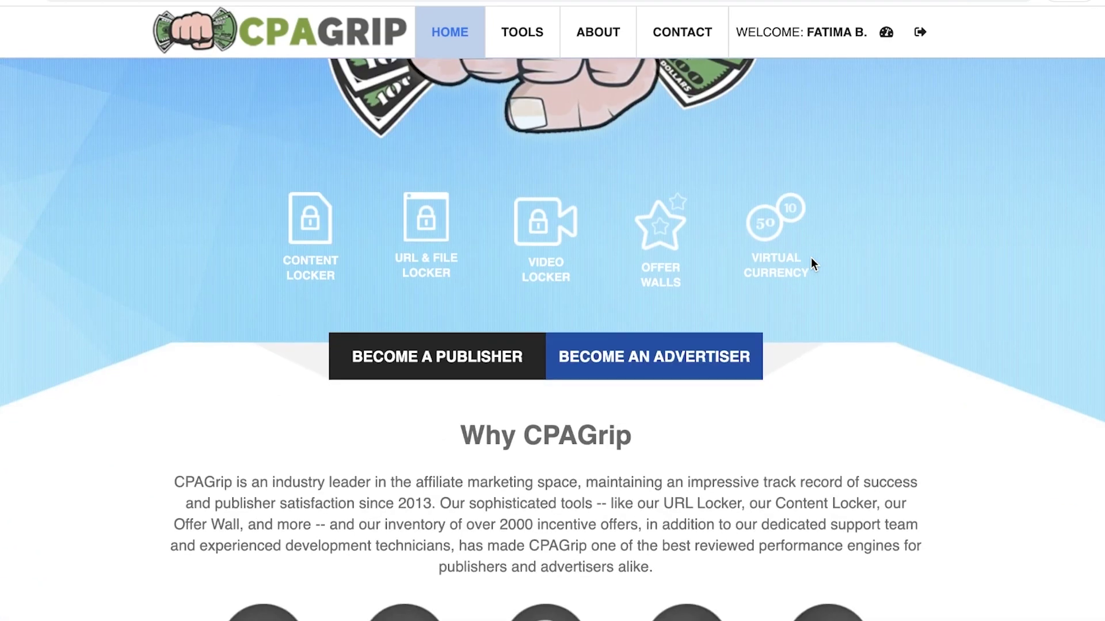
{"action": "scroll", "coordinate": [810, 258], "scroll_direction": "down", "scroll_amount": 5}
{"action": "scroll", "coordinate": [811, 269], "scroll_direction": "down", "scroll_amount": 4}
{"action": "scroll", "coordinate": [806, 263], "scroll_direction": "down", "scroll_amount": 5}
{"action": "scroll", "coordinate": [805, 266], "scroll_direction": "down", "scroll_amount": 4}
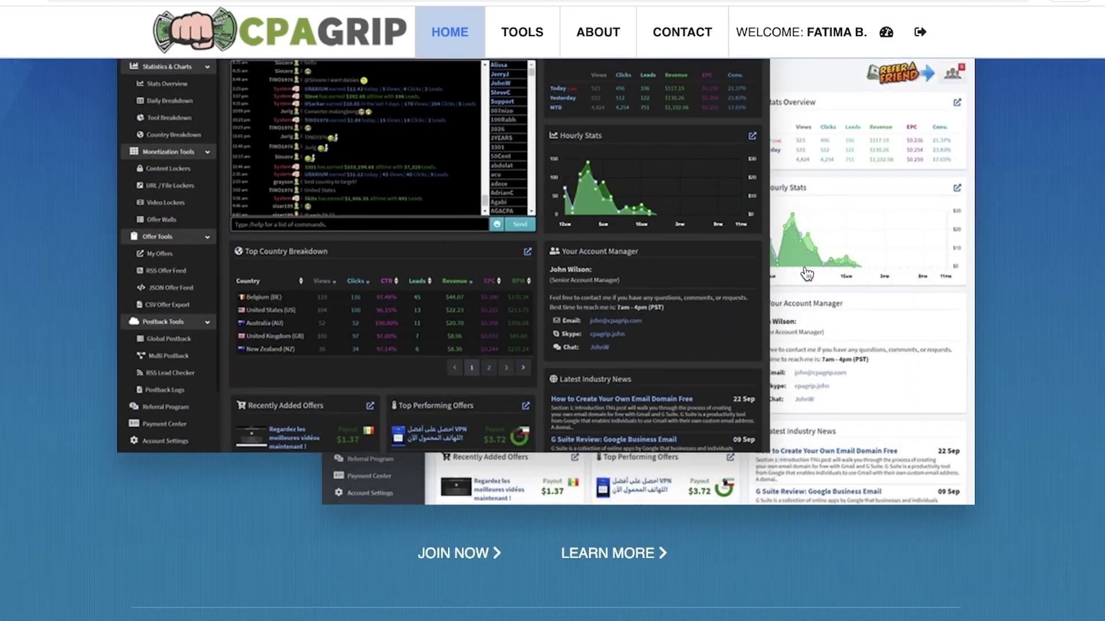
{"action": "scroll", "coordinate": [842, 347], "scroll_direction": "down", "scroll_amount": 5}
{"action": "scroll", "coordinate": [840, 351], "scroll_direction": "down", "scroll_amount": 3}
{"action": "scroll", "coordinate": [841, 352], "scroll_direction": "down", "scroll_amount": 5}
{"action": "scroll", "coordinate": [841, 351], "scroll_direction": "up", "scroll_amount": 6}
{"action": "scroll", "coordinate": [834, 345], "scroll_direction": "up", "scroll_amount": 6}
{"action": "scroll", "coordinate": [840, 344], "scroll_direction": "up", "scroll_amount": 6}
{"action": "scroll", "coordinate": [840, 345], "scroll_direction": "up", "scroll_amount": 6}
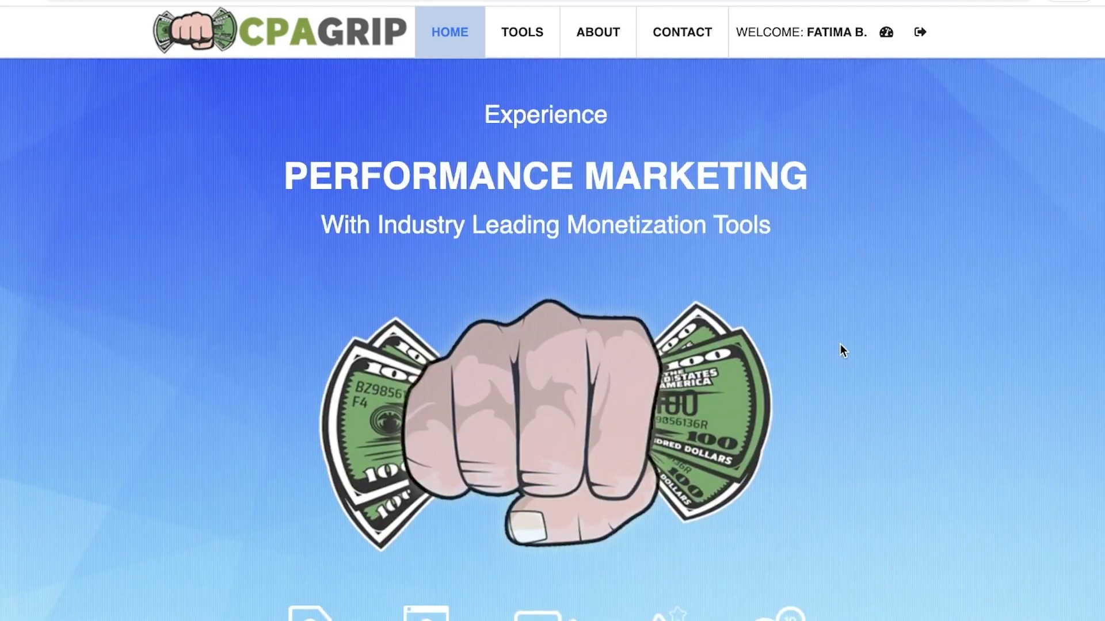
{"action": "scroll", "coordinate": [840, 344], "scroll_direction": "up", "scroll_amount": 3}
{"action": "scroll", "coordinate": [838, 342], "scroll_direction": "down", "scroll_amount": 8}
{"action": "scroll", "coordinate": [840, 323], "scroll_direction": "down", "scroll_amount": 6}
{"action": "scroll", "coordinate": [841, 324], "scroll_direction": "down", "scroll_amount": 5}
{"action": "scroll", "coordinate": [840, 326], "scroll_direction": "down", "scroll_amount": 4}
{"action": "scroll", "coordinate": [840, 326], "scroll_direction": "down", "scroll_amount": 1}
{"action": "scroll", "coordinate": [840, 326], "scroll_direction": "up", "scroll_amount": 6}
{"action": "scroll", "coordinate": [840, 326], "scroll_direction": "up", "scroll_amount": 6}
{"action": "scroll", "coordinate": [834, 338], "scroll_direction": "up", "scroll_amount": 6}
{"action": "scroll", "coordinate": [832, 343], "scroll_direction": "up", "scroll_amount": 4}
{"action": "scroll", "coordinate": [835, 328], "scroll_direction": "up", "scroll_amount": 5}
{"action": "scroll", "coordinate": [836, 312], "scroll_direction": "up", "scroll_amount": 5}
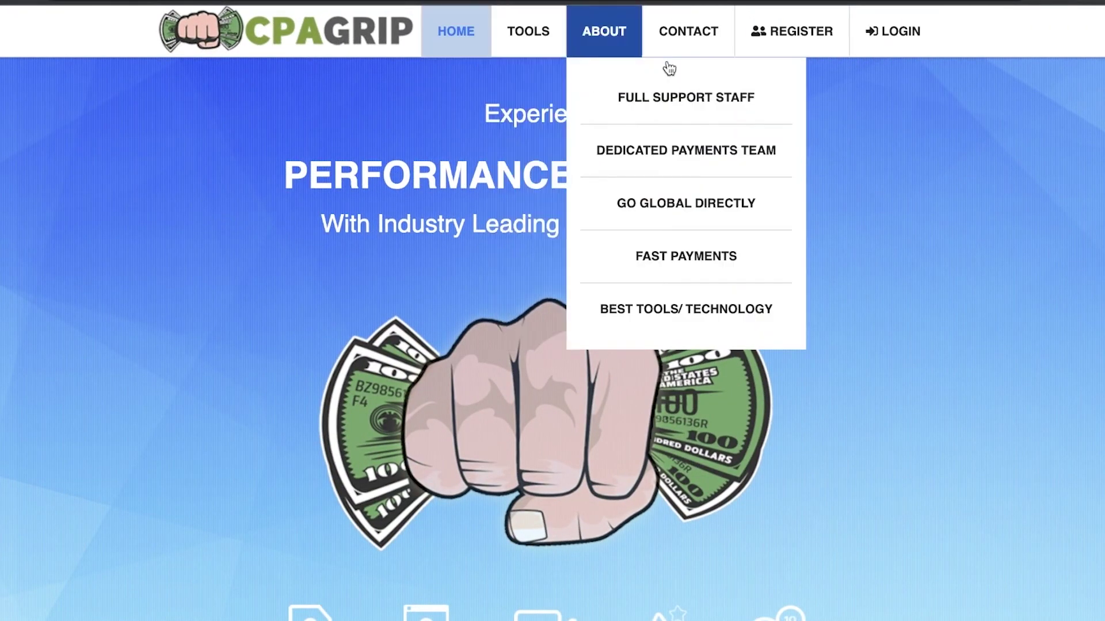
Step: Review the publisher sign-up form and its Publisher Type choices, leaving everything unfilled
{"action": "left_click", "coordinate": [788, 35]}
{"action": "scroll", "coordinate": [1008, 187], "scroll_direction": "down", "scroll_amount": 3}
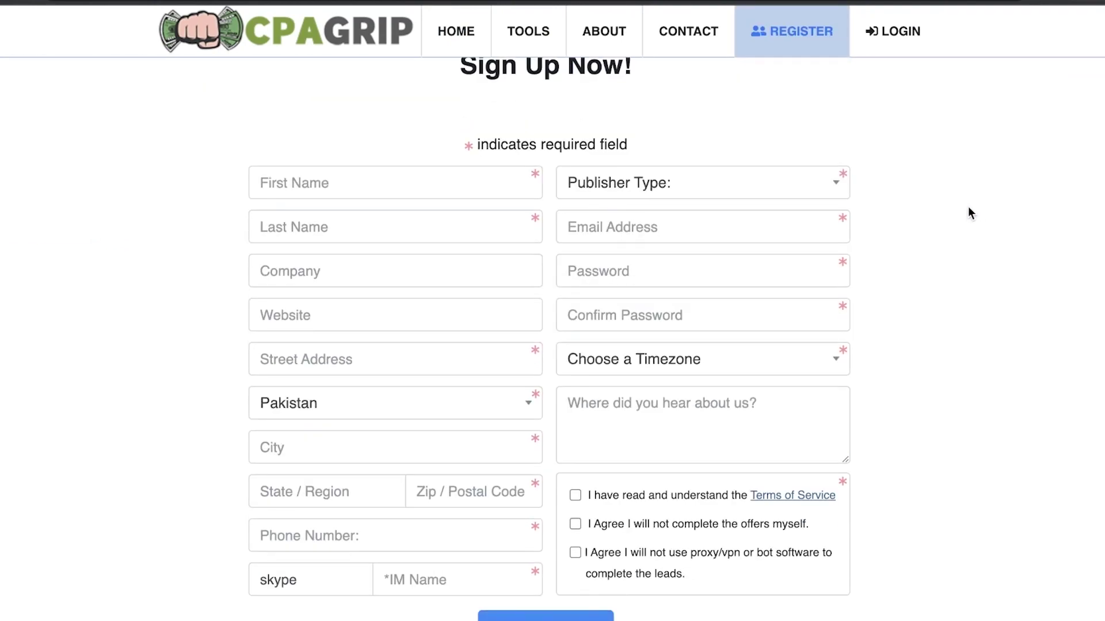
{"action": "scroll", "coordinate": [991, 189], "scroll_direction": "down", "scroll_amount": 3}
{"action": "scroll", "coordinate": [987, 192], "scroll_direction": "up", "scroll_amount": 3}
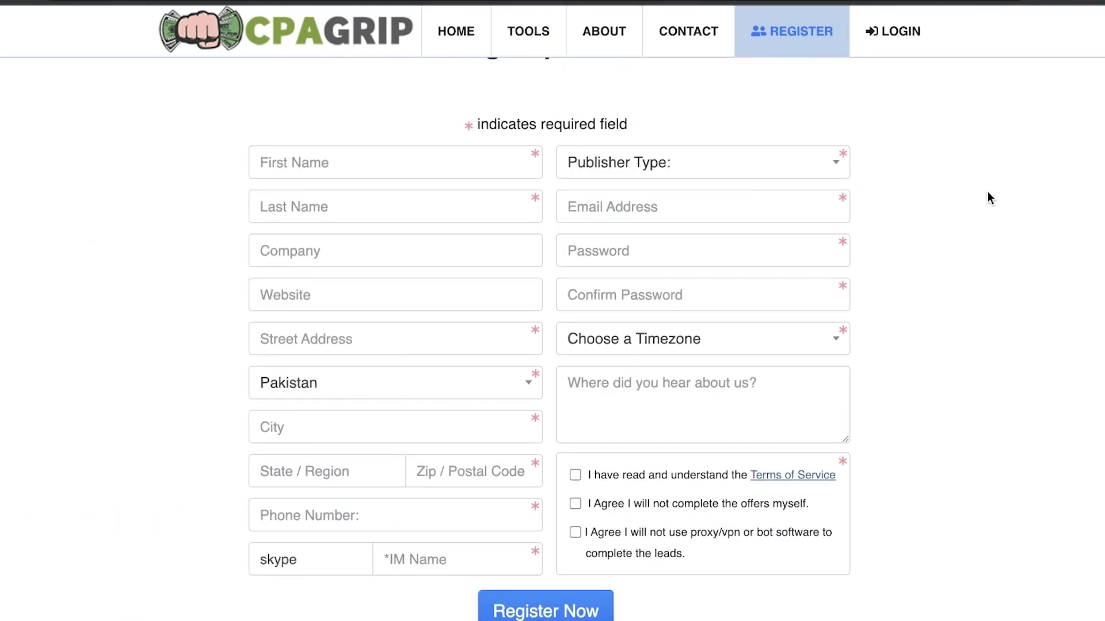
{"action": "left_click", "coordinate": [797, 172]}
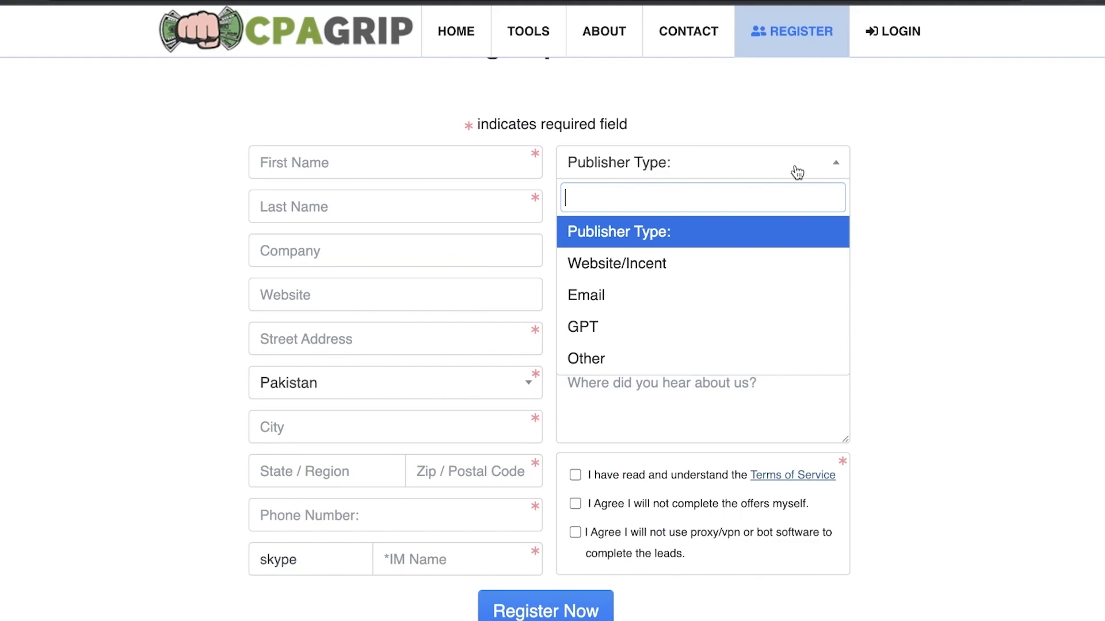
{"action": "left_click", "coordinate": [796, 172]}
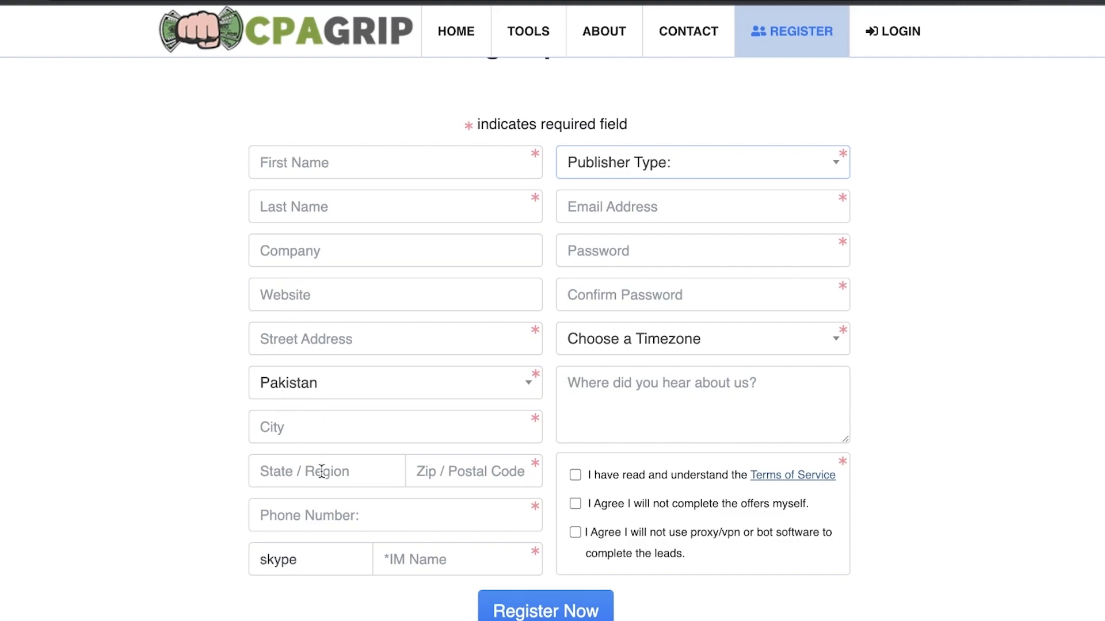
{"action": "scroll", "coordinate": [323, 471], "scroll_direction": "down", "scroll_amount": 1}
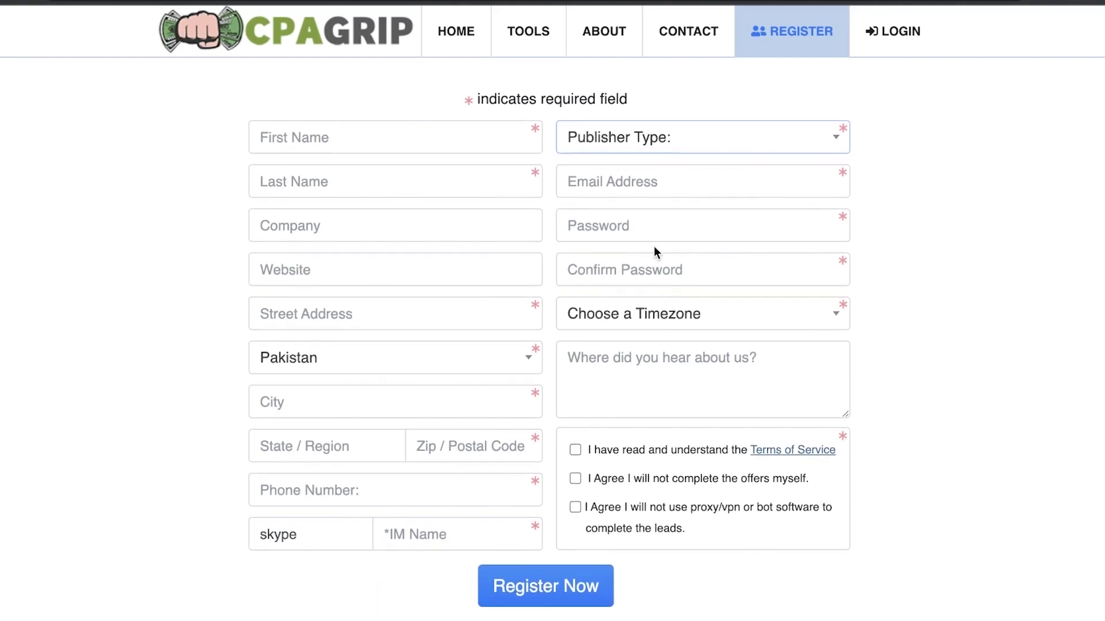
{"action": "scroll", "coordinate": [659, 285], "scroll_direction": "down", "scroll_amount": 2}
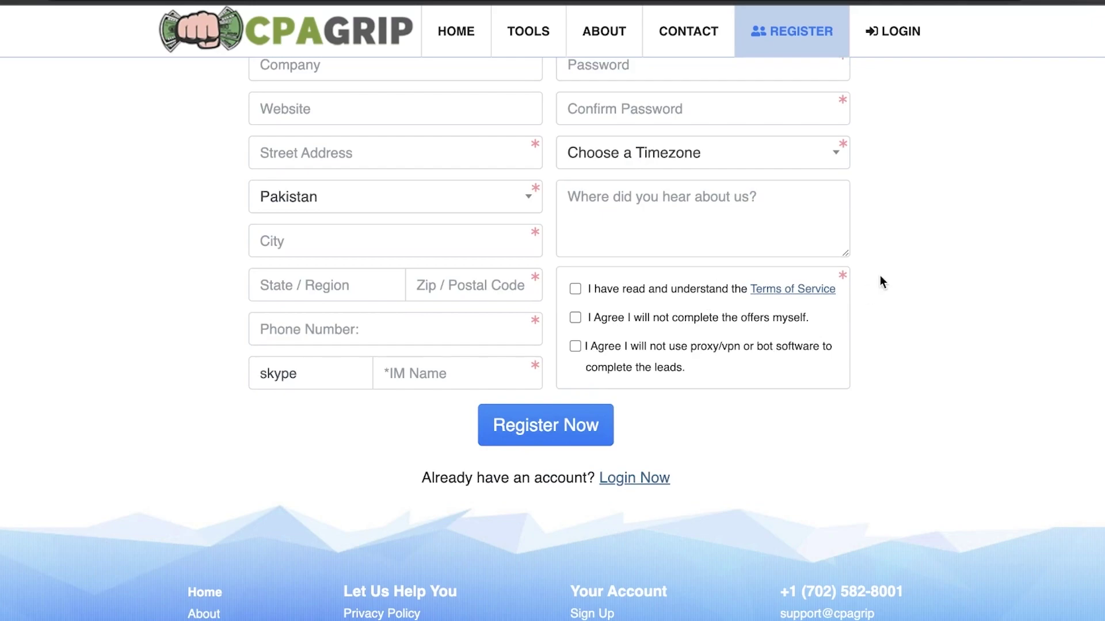
{"action": "scroll", "coordinate": [451, 76], "scroll_direction": "up", "scroll_amount": 5}
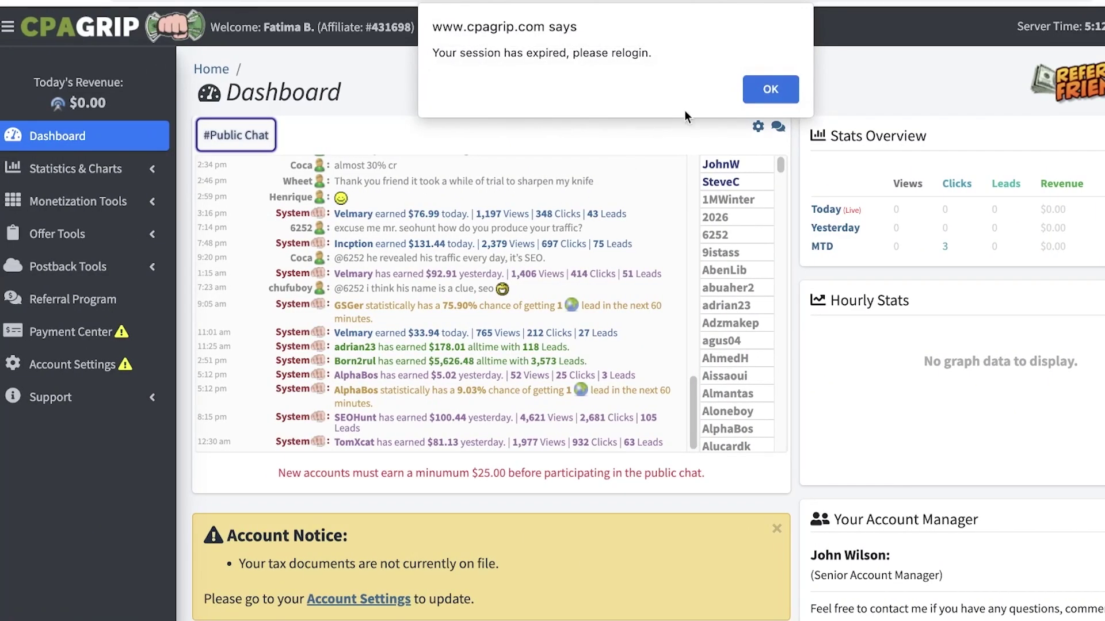
Step: Sign back in with the saved credentials after the session-expired notice, declining Chrome's password update
{"action": "left_click", "coordinate": [768, 89]}
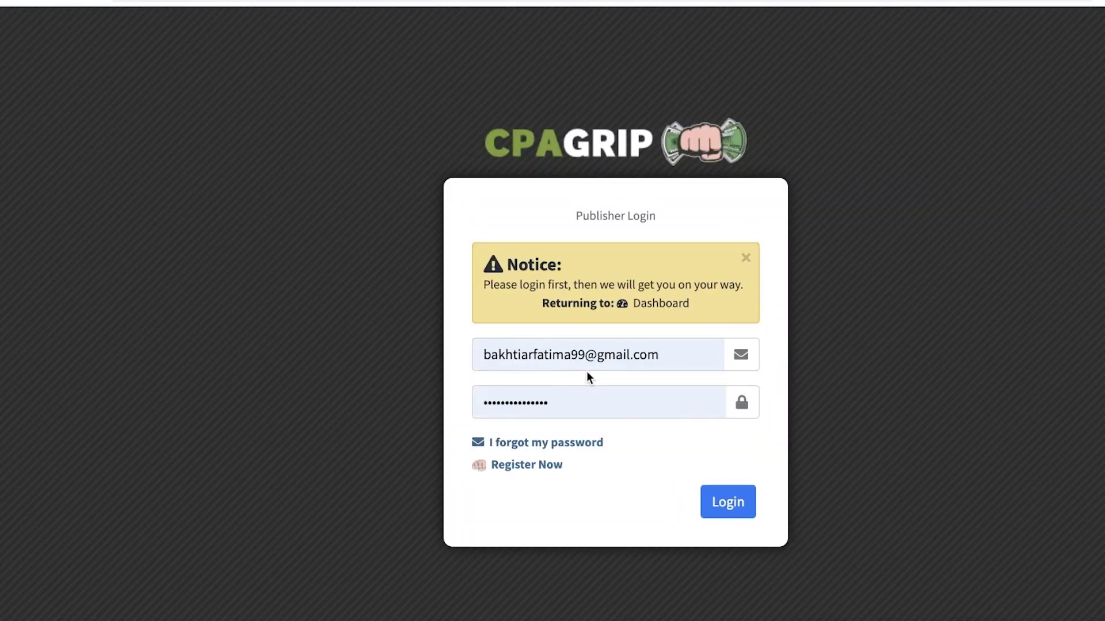
{"action": "left_click", "coordinate": [586, 355]}
{"action": "key", "text": "Return"}
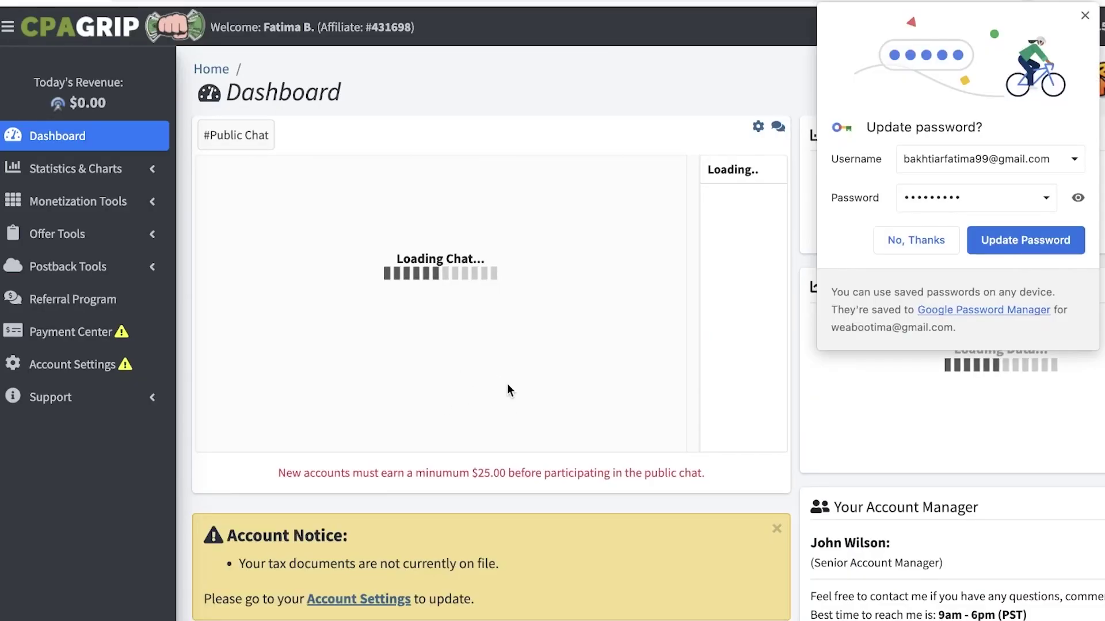
{"action": "left_click", "coordinate": [915, 240]}
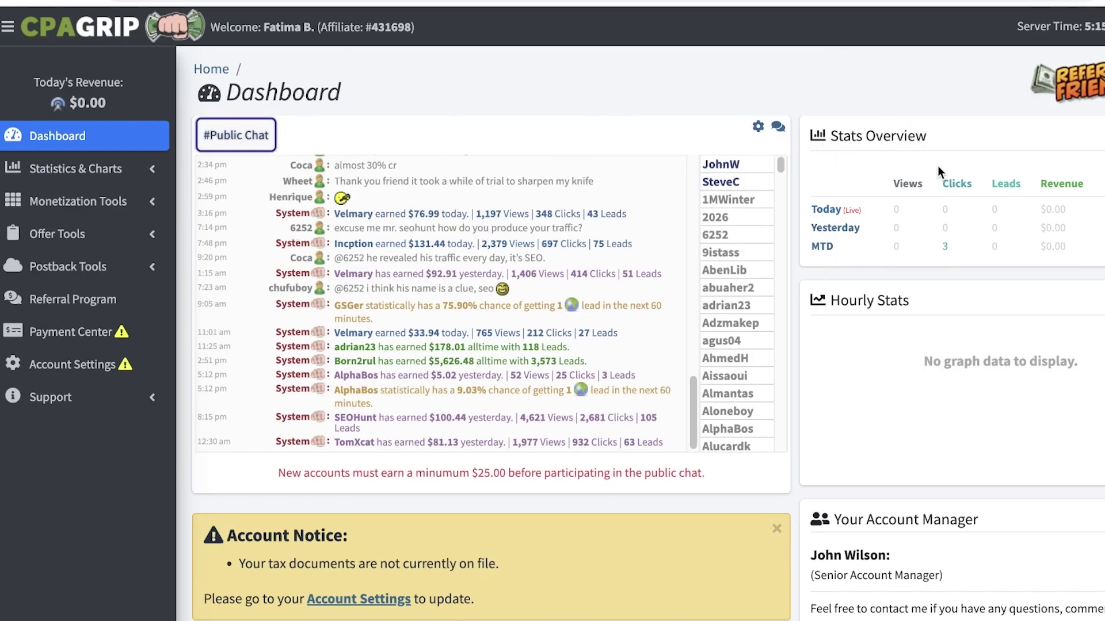
{"action": "scroll", "coordinate": [983, 179], "scroll_direction": "down", "scroll_amount": 2}
{"action": "scroll", "coordinate": [950, 172], "scroll_direction": "down", "scroll_amount": 2}
{"action": "scroll", "coordinate": [891, 169], "scroll_direction": "down", "scroll_amount": 3}
{"action": "scroll", "coordinate": [885, 204], "scroll_direction": "down", "scroll_amount": 3}
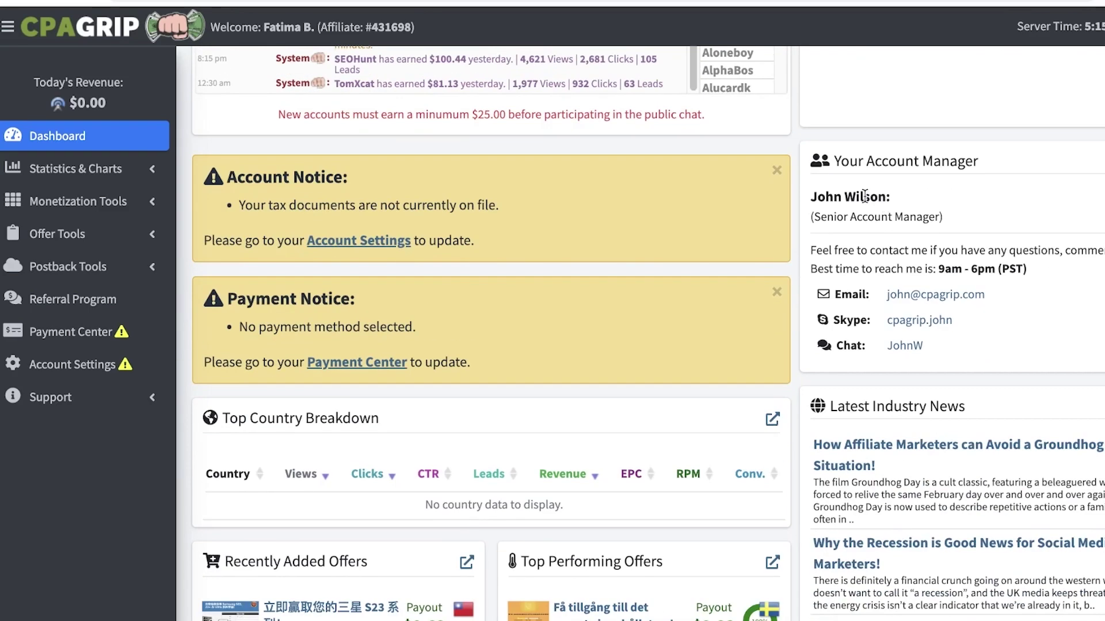
{"action": "scroll", "coordinate": [432, 259], "scroll_direction": "down", "scroll_amount": 1}
{"action": "scroll", "coordinate": [335, 211], "scroll_direction": "down", "scroll_amount": 2}
{"action": "scroll", "coordinate": [487, 174], "scroll_direction": "down", "scroll_amount": 3}
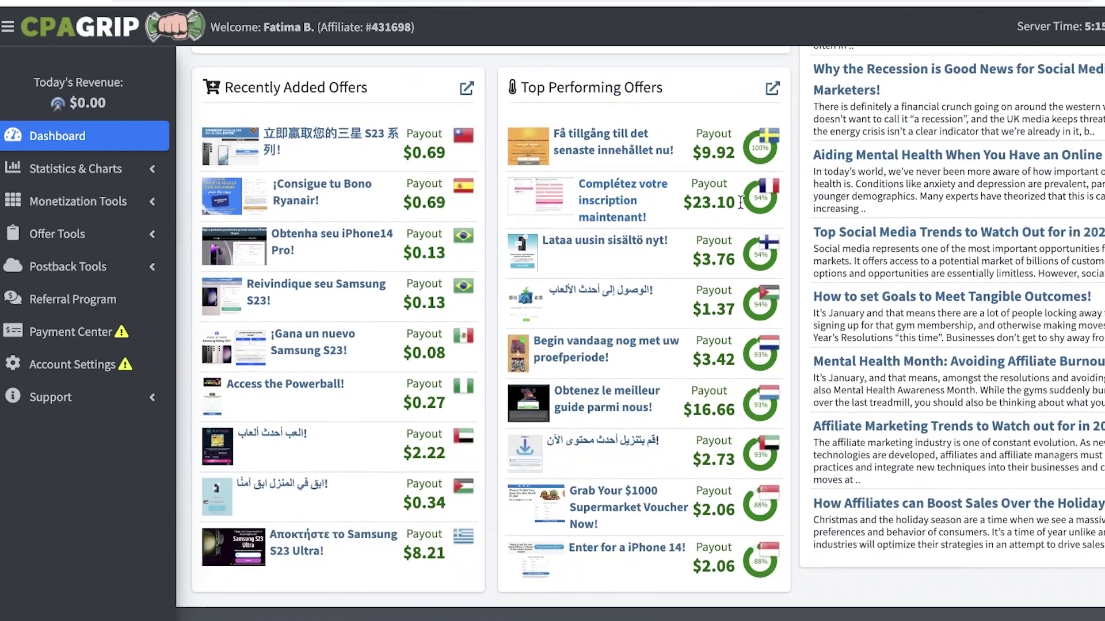
{"action": "scroll", "coordinate": [487, 173], "scroll_direction": "up", "scroll_amount": 4}
{"action": "scroll", "coordinate": [487, 174], "scroll_direction": "up", "scroll_amount": 1}
{"action": "scroll", "coordinate": [856, 217], "scroll_direction": "up", "scroll_amount": 6}
{"action": "scroll", "coordinate": [664, 165], "scroll_direction": "up", "scroll_amount": 1}
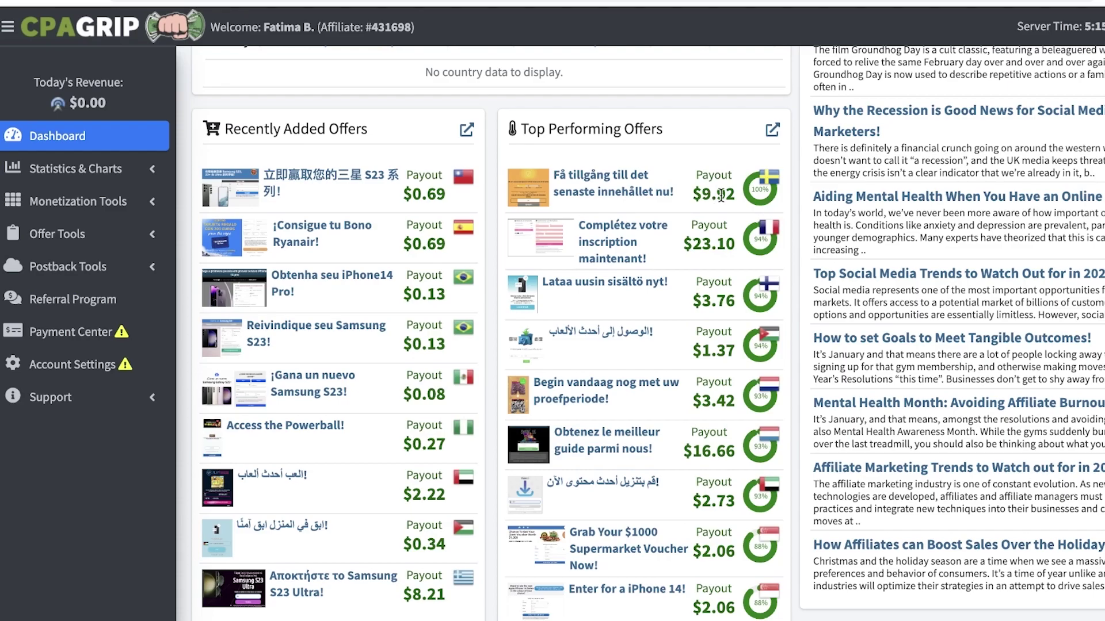
{"action": "scroll", "coordinate": [721, 194], "scroll_direction": "up", "scroll_amount": 5}
{"action": "scroll", "coordinate": [721, 194], "scroll_direction": "up", "scroll_amount": 1}
{"action": "scroll", "coordinate": [720, 195], "scroll_direction": "down", "scroll_amount": 6}
{"action": "scroll", "coordinate": [721, 194], "scroll_direction": "down", "scroll_amount": 1}
{"action": "scroll", "coordinate": [717, 197], "scroll_direction": "up", "scroll_amount": 8}
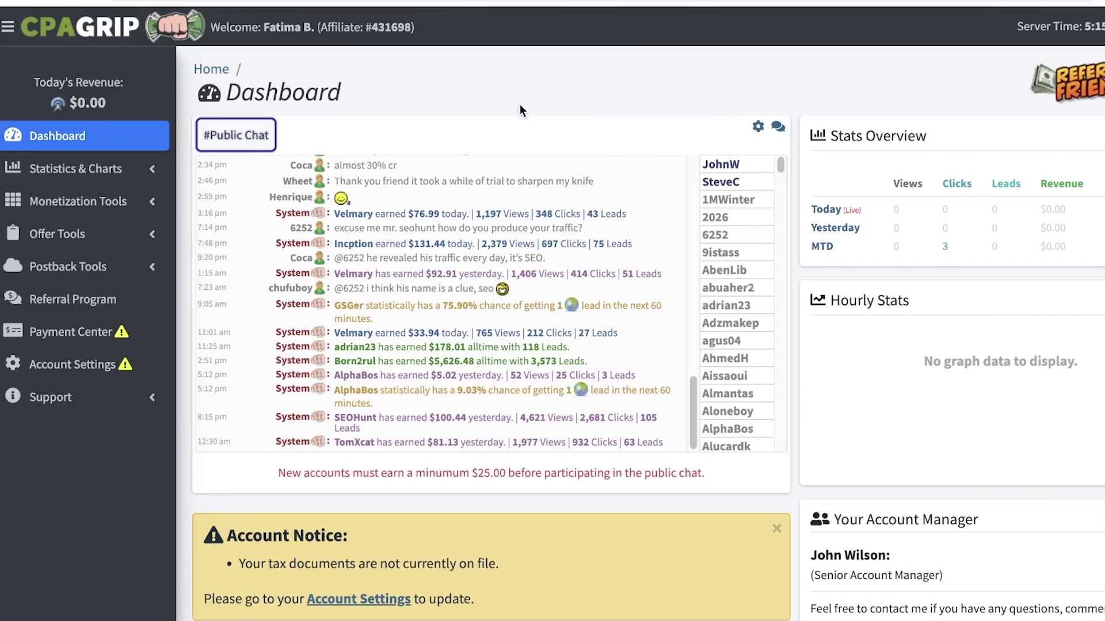
Step: Under Offer Tools > My Offers, change the Country filter from Pakistan to *All Countries
{"action": "left_click", "coordinate": [93, 229]}
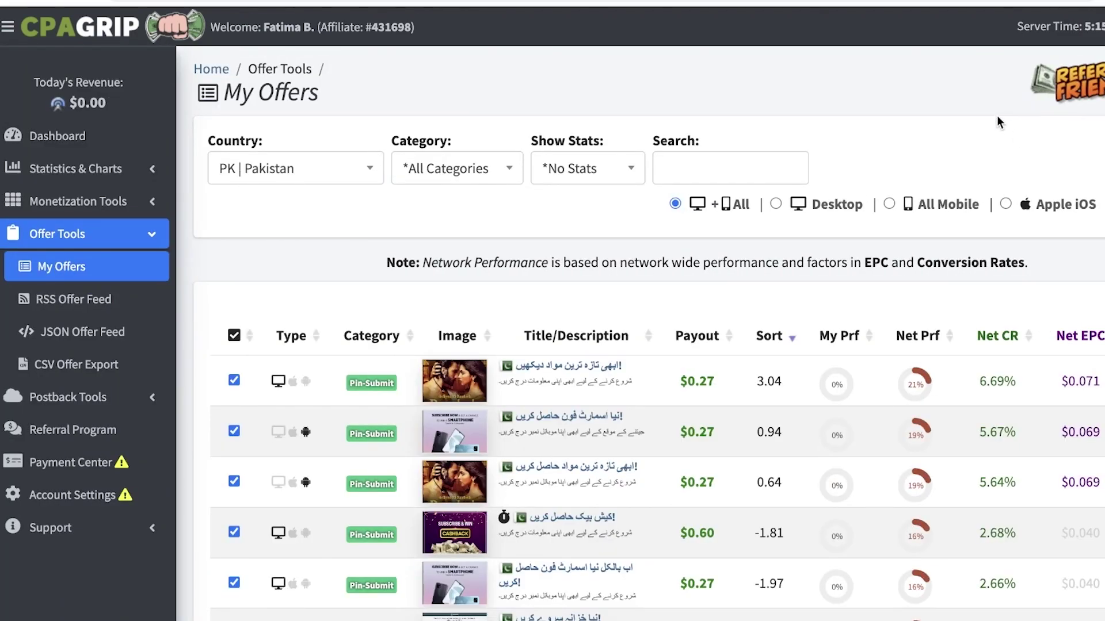
{"action": "left_click", "coordinate": [272, 168]}
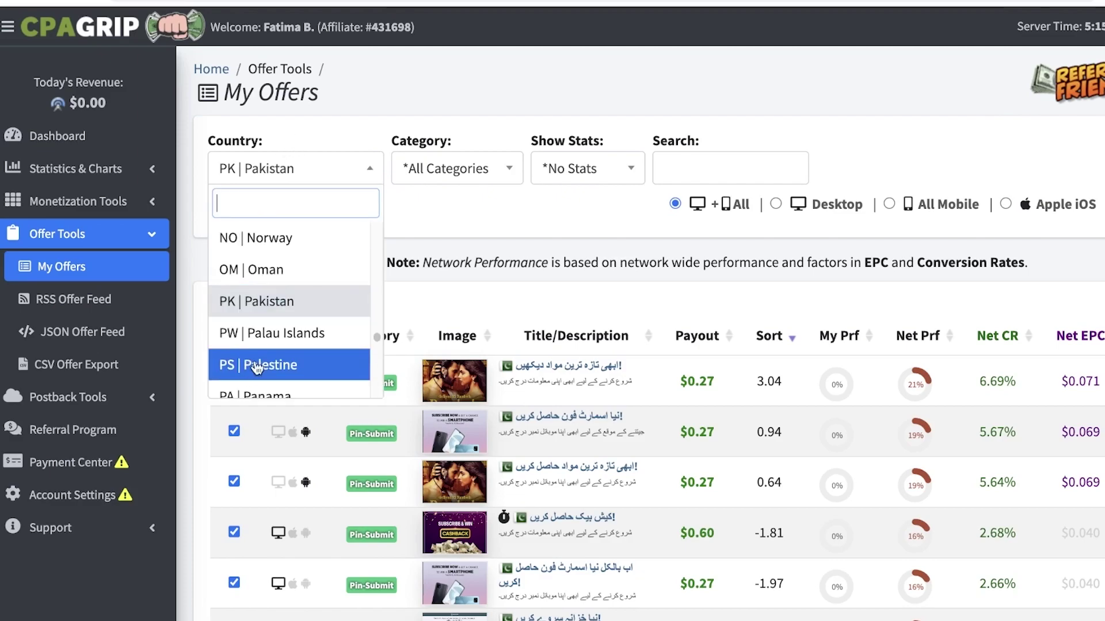
{"action": "left_click", "coordinate": [509, 230]}
{"action": "left_click", "coordinate": [326, 178]}
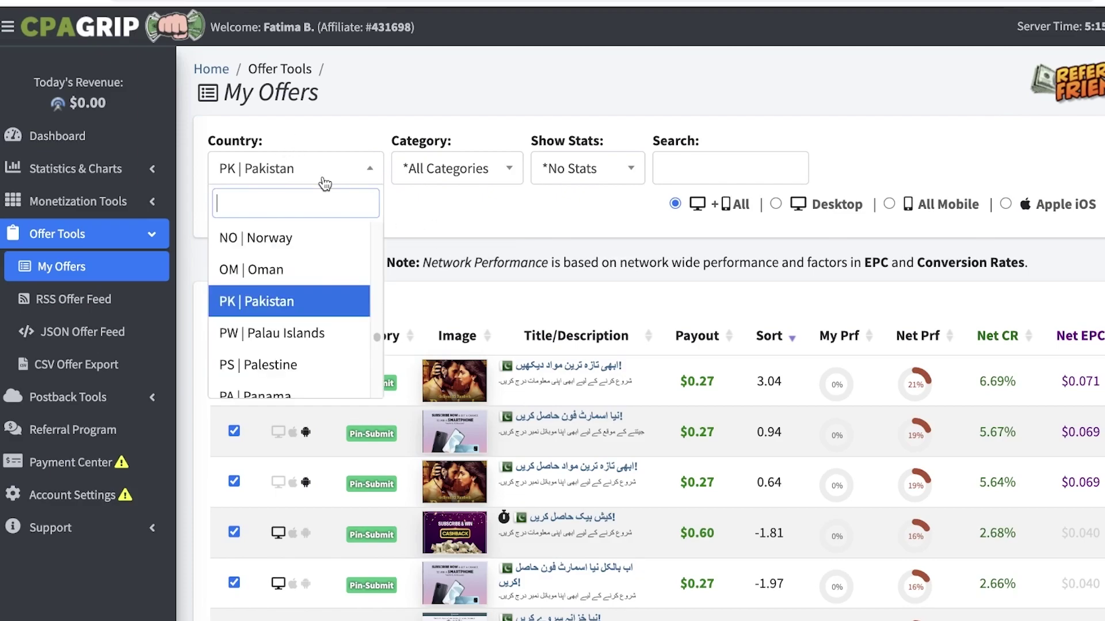
{"action": "scroll", "coordinate": [267, 276], "scroll_direction": "down", "scroll_amount": 5}
{"action": "scroll", "coordinate": [250, 259], "scroll_direction": "up", "scroll_amount": 2}
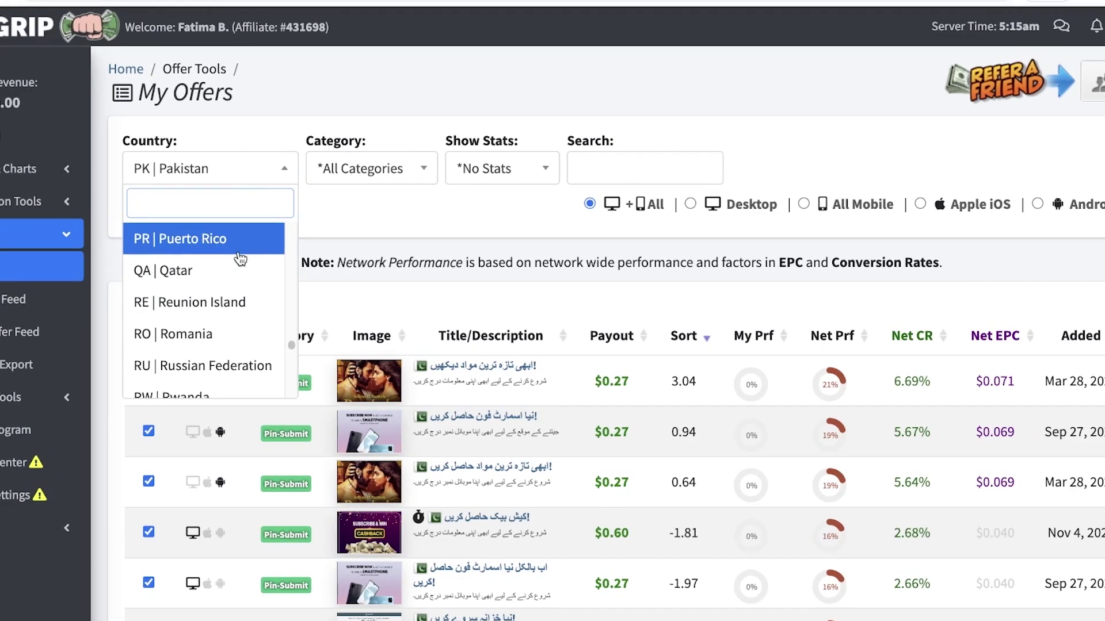
{"action": "scroll", "coordinate": [240, 257], "scroll_direction": "up", "scroll_amount": 5}
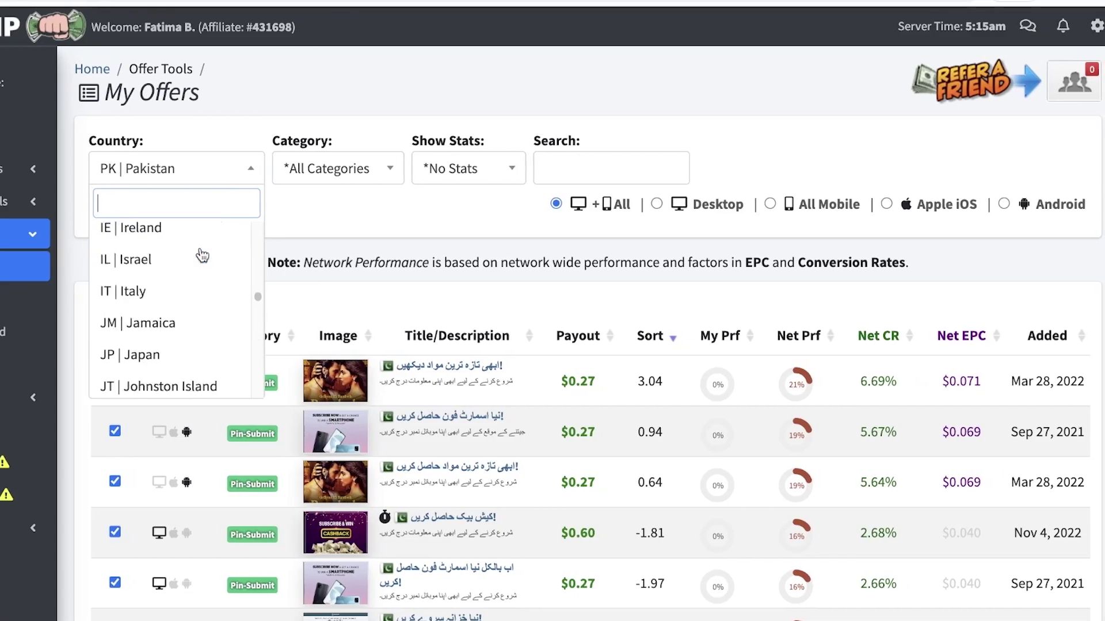
{"action": "scroll", "coordinate": [207, 255], "scroll_direction": "up", "scroll_amount": 5}
{"action": "scroll", "coordinate": [203, 255], "scroll_direction": "up", "scroll_amount": 5}
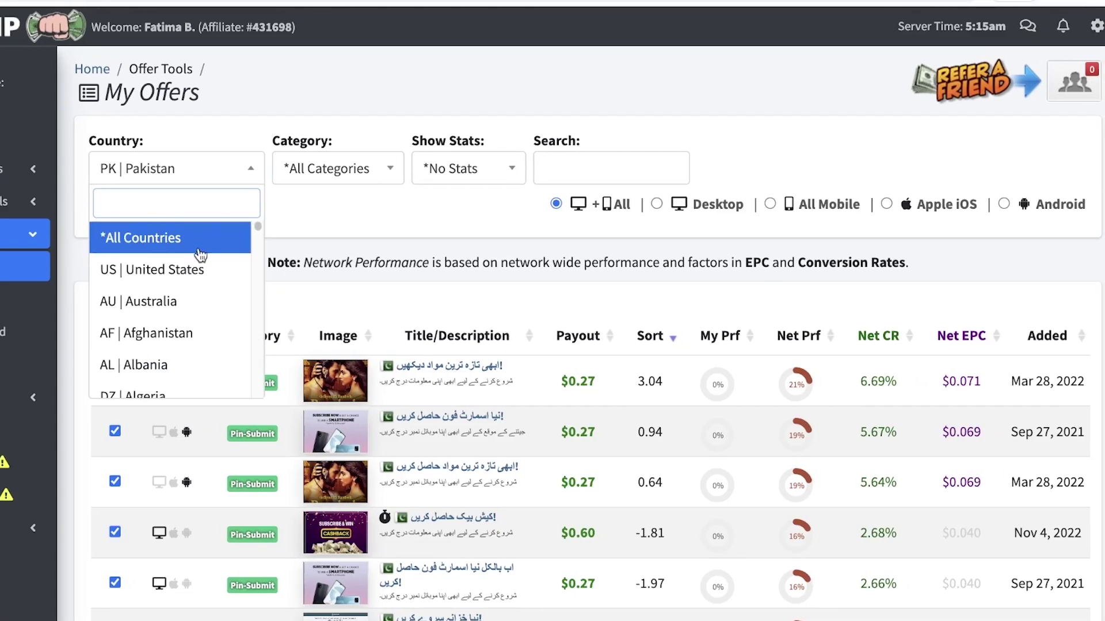
{"action": "left_click", "coordinate": [201, 251]}
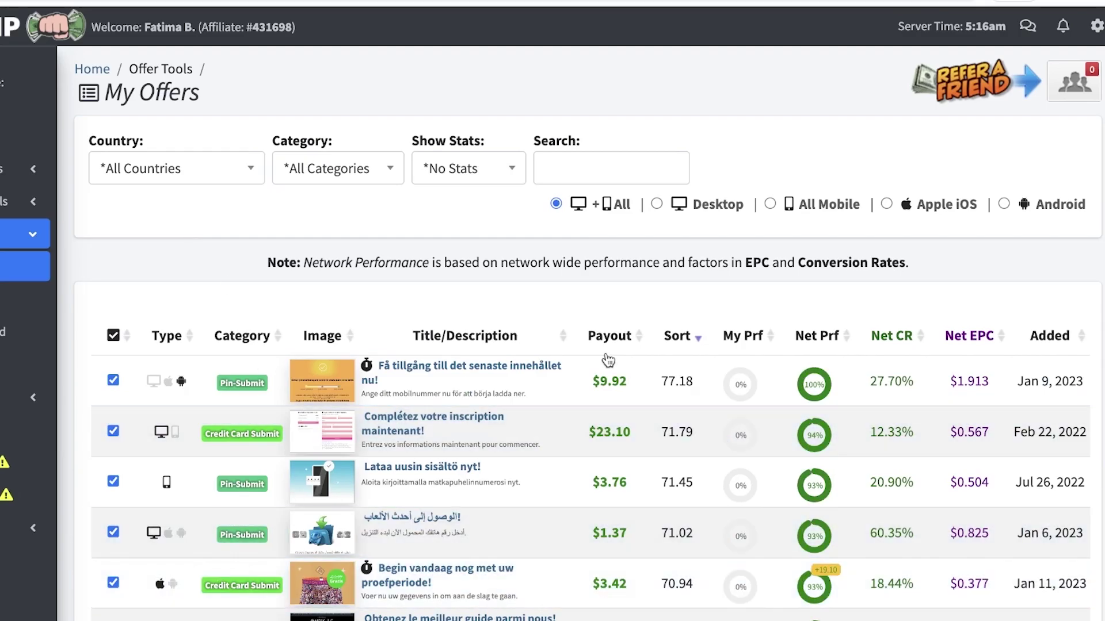
Step: View the top Swedish offer's details and its 'Android in Sweden (SE)' note, then close the popup
{"action": "left_click", "coordinate": [467, 373]}
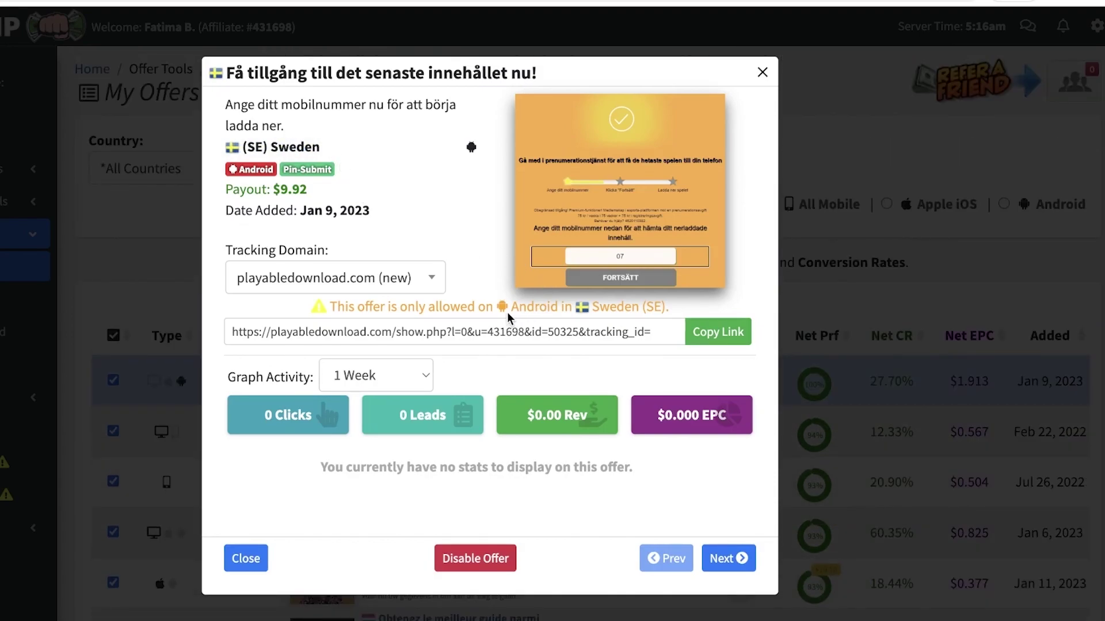
{"action": "left_click_drag", "start_coordinate": [503, 307], "coordinate": [676, 321]}
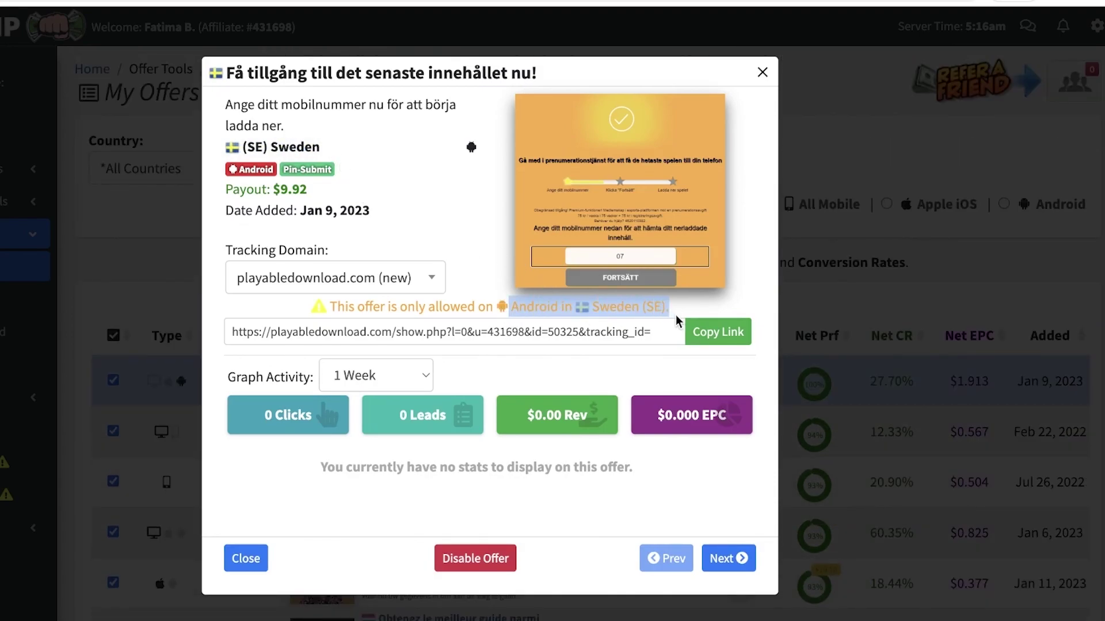
{"action": "left_click", "coordinate": [632, 306]}
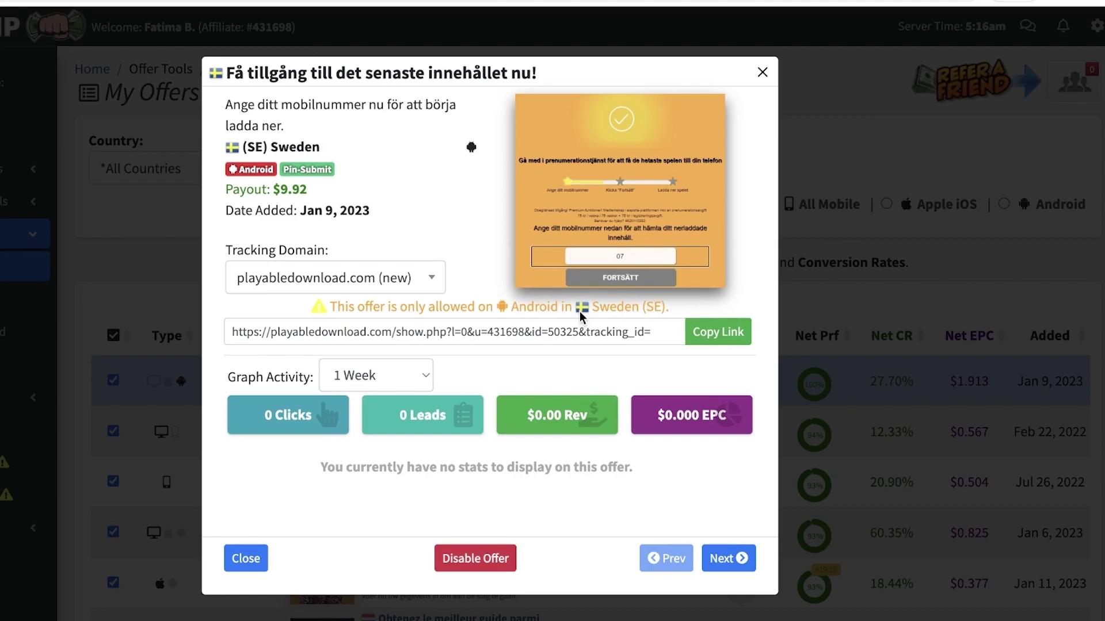
{"action": "left_click", "coordinate": [476, 314]}
{"action": "left_click", "coordinate": [762, 71]}
{"action": "scroll", "coordinate": [574, 292], "scroll_direction": "down", "scroll_amount": 5}
{"action": "scroll", "coordinate": [572, 292], "scroll_direction": "up", "scroll_amount": 3}
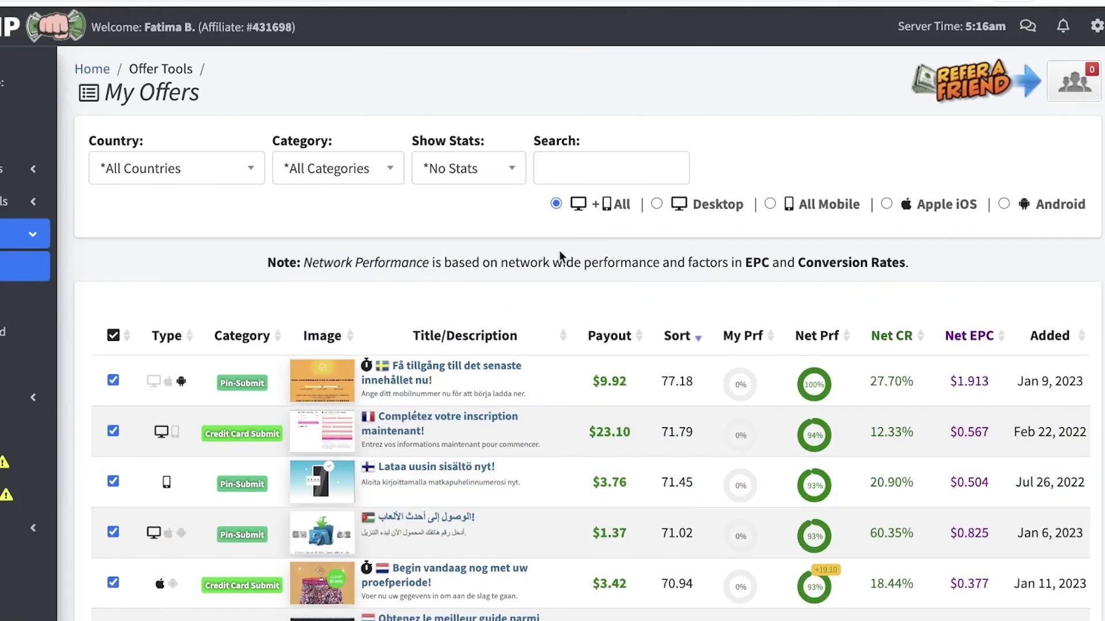
{"action": "scroll", "coordinate": [548, 293], "scroll_direction": "down", "scroll_amount": 3}
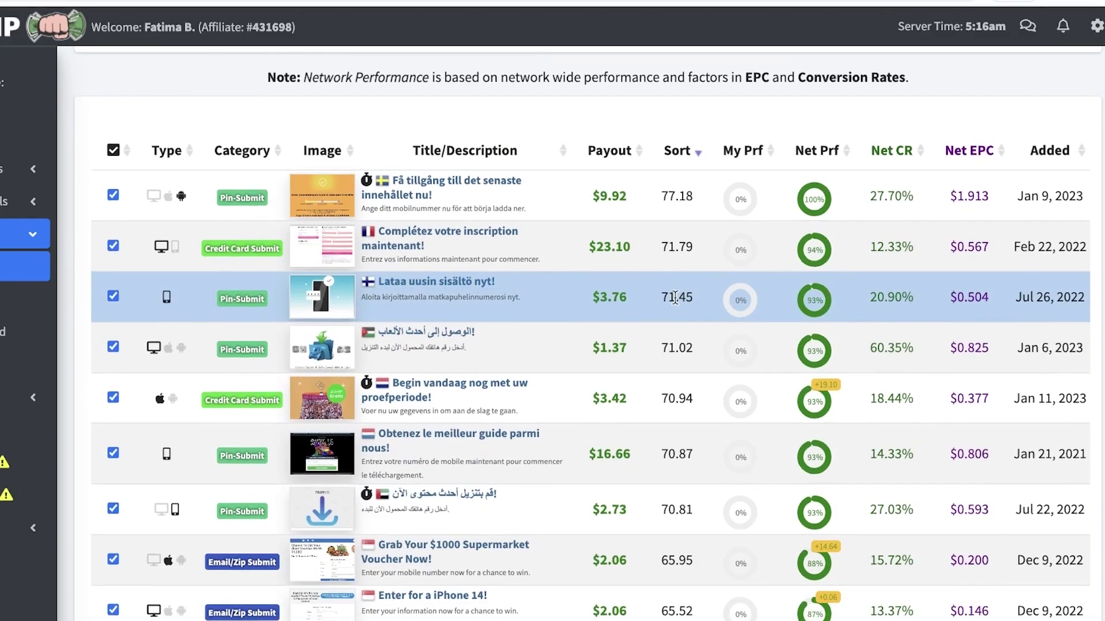
{"action": "scroll", "coordinate": [605, 294], "scroll_direction": "up", "scroll_amount": 3}
{"action": "scroll", "coordinate": [677, 297], "scroll_direction": "up", "scroll_amount": 1}
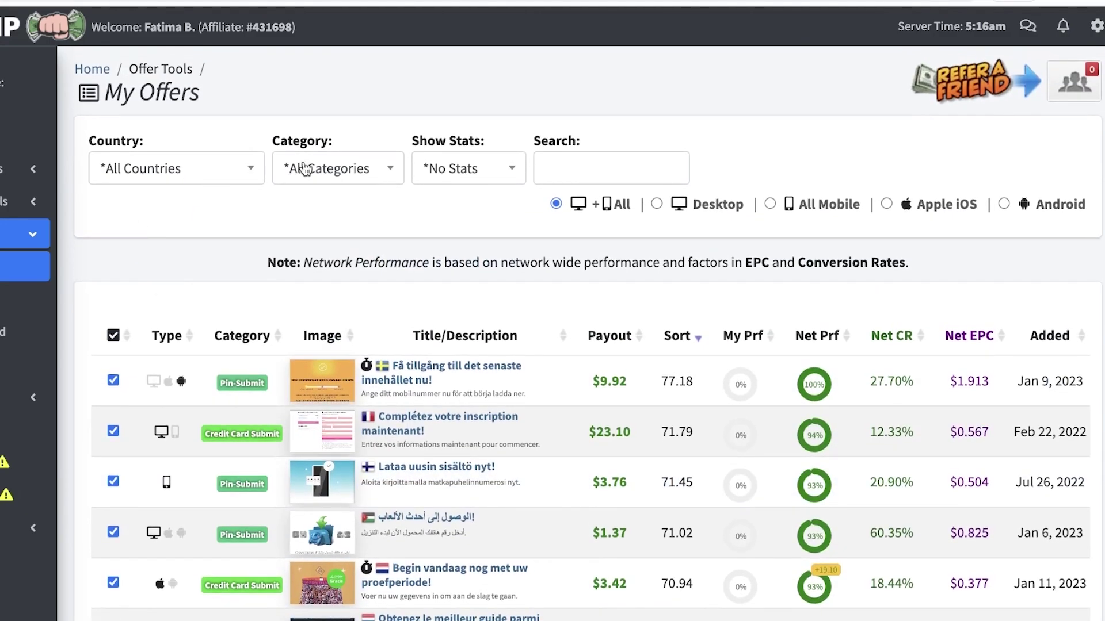
Step: Browse the Category filter choices, keeping all categories, and show the Show Stats period options
{"action": "left_click", "coordinate": [307, 159]}
{"action": "scroll", "coordinate": [312, 276], "scroll_direction": "down", "scroll_amount": 1}
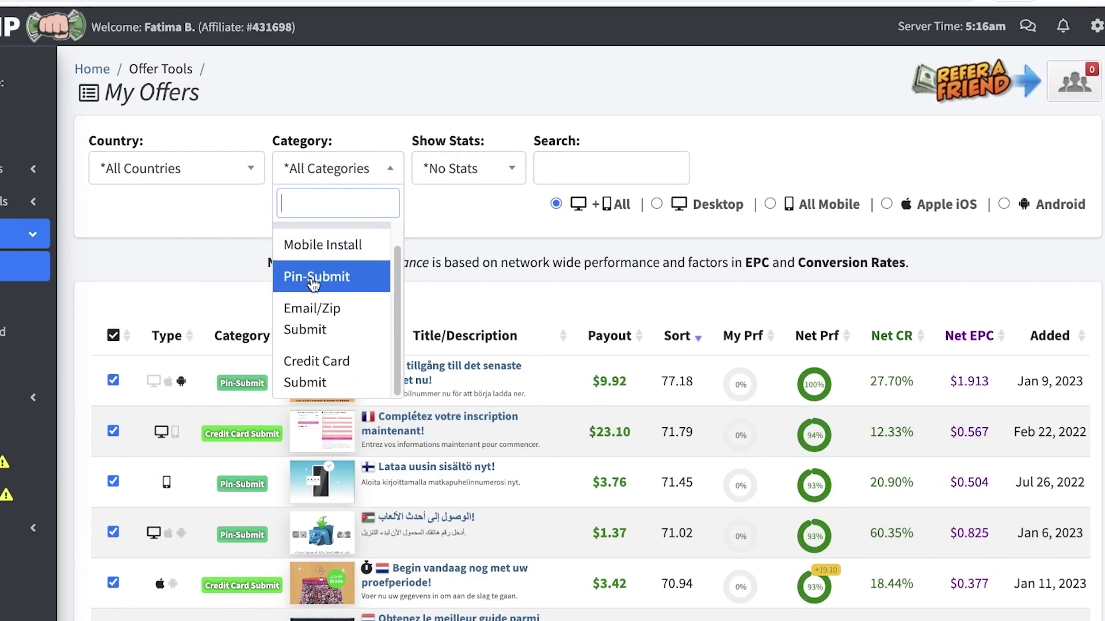
{"action": "left_click", "coordinate": [472, 210]}
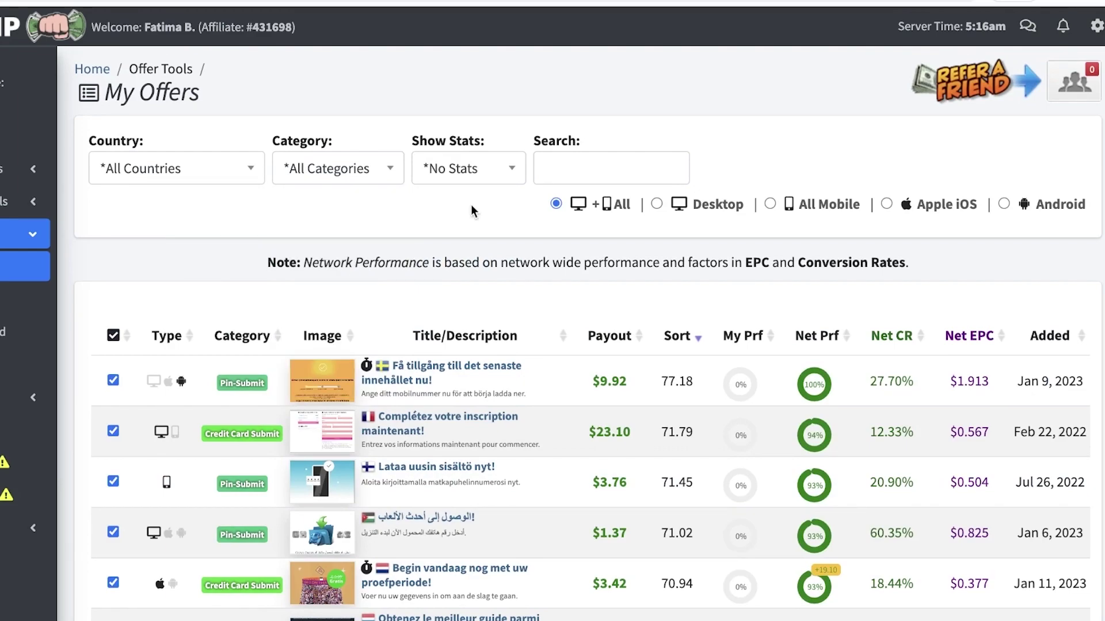
{"action": "left_click", "coordinate": [379, 169]}
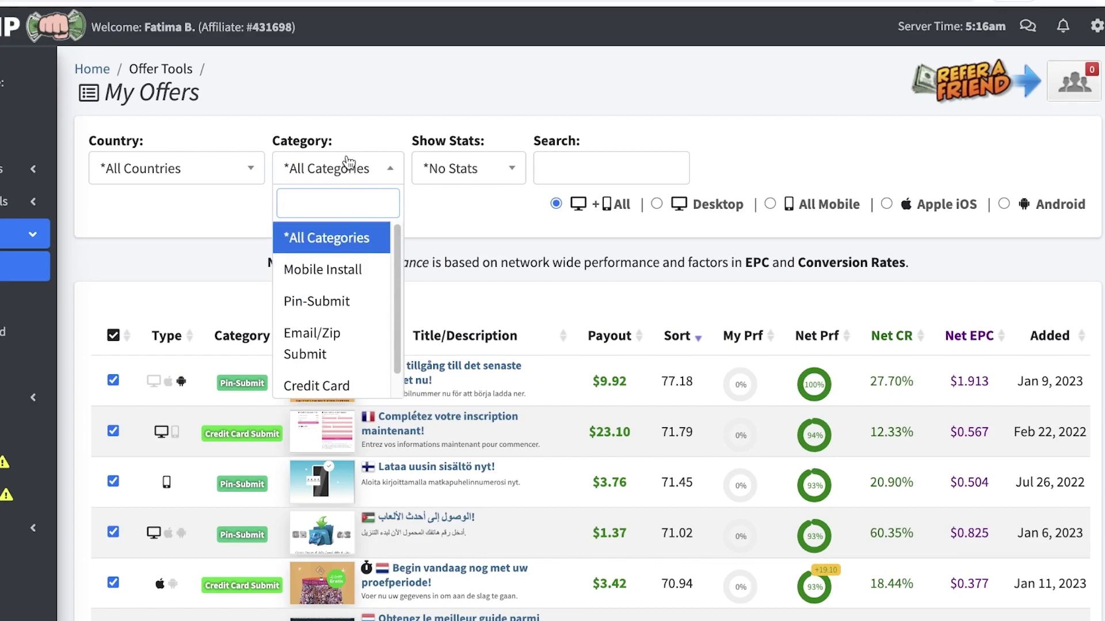
{"action": "left_click", "coordinate": [339, 172]}
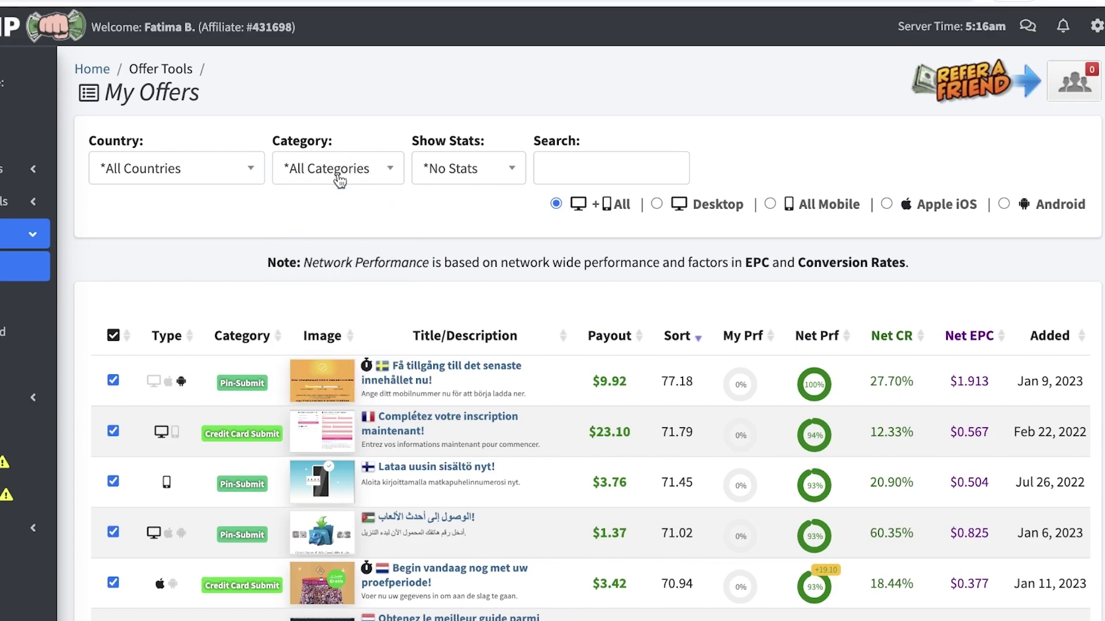
{"action": "left_click", "coordinate": [339, 173]}
{"action": "scroll", "coordinate": [294, 285], "scroll_direction": "down", "scroll_amount": 1}
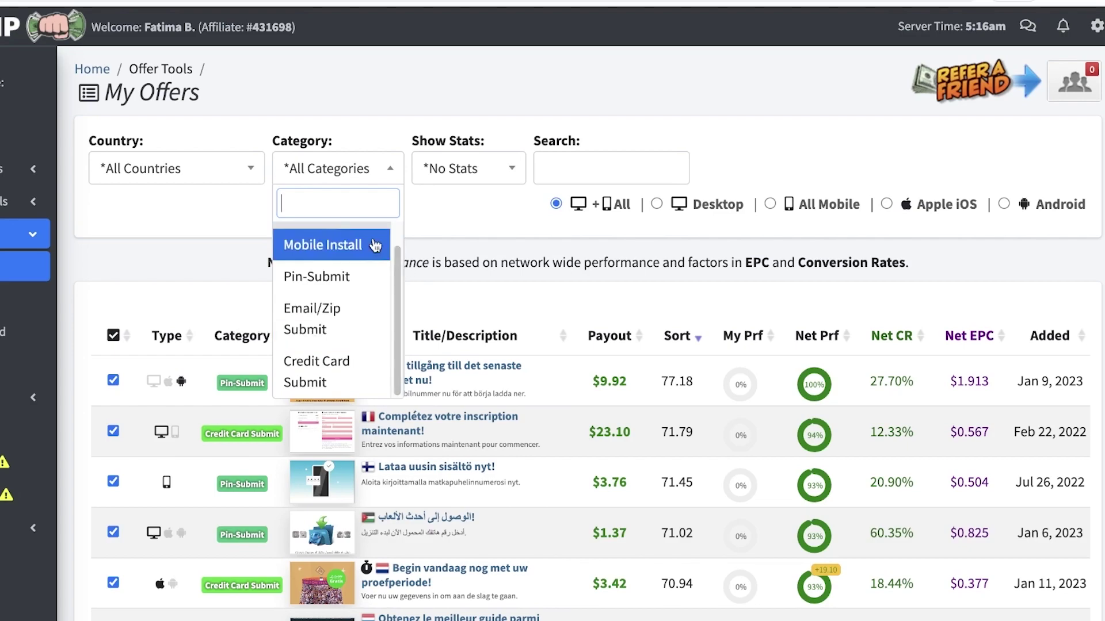
{"action": "left_click", "coordinate": [341, 177]}
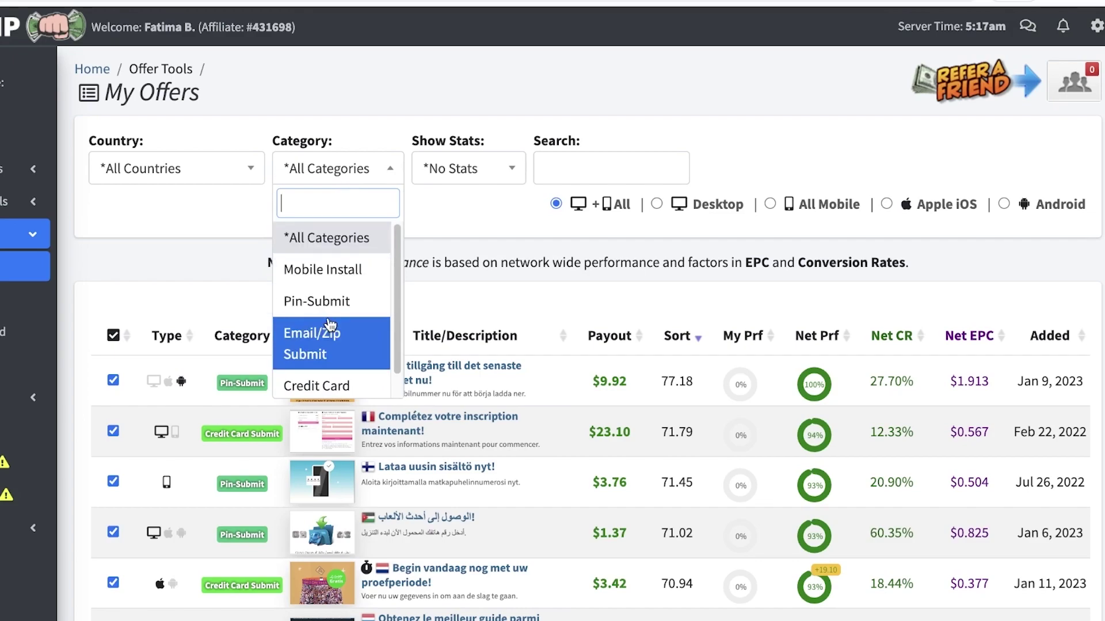
{"action": "left_click", "coordinate": [339, 168]}
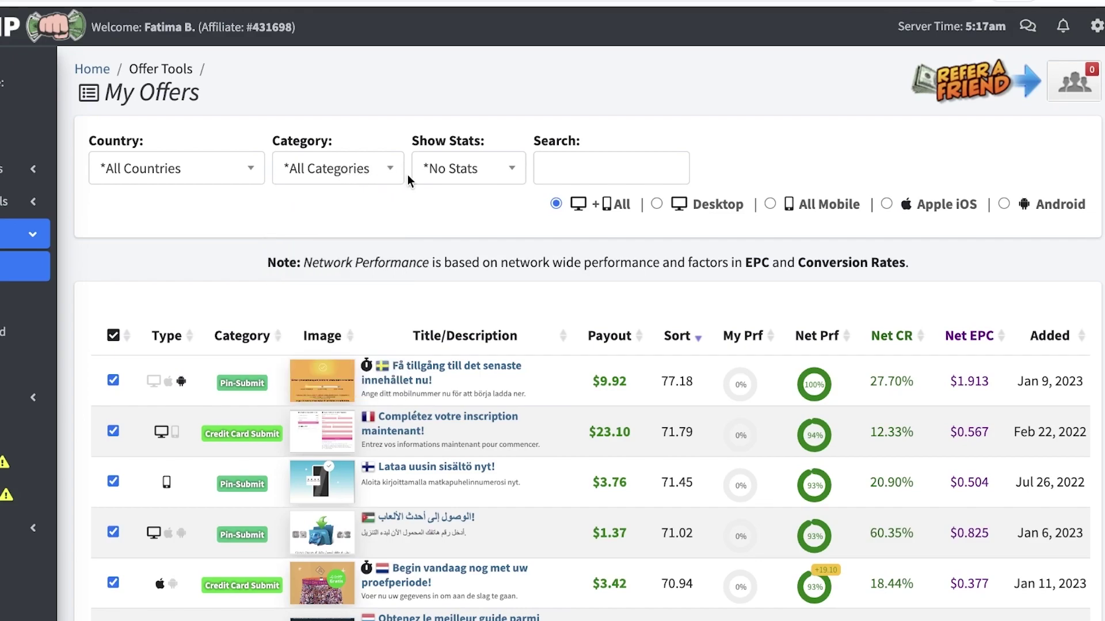
{"action": "left_click", "coordinate": [511, 168]}
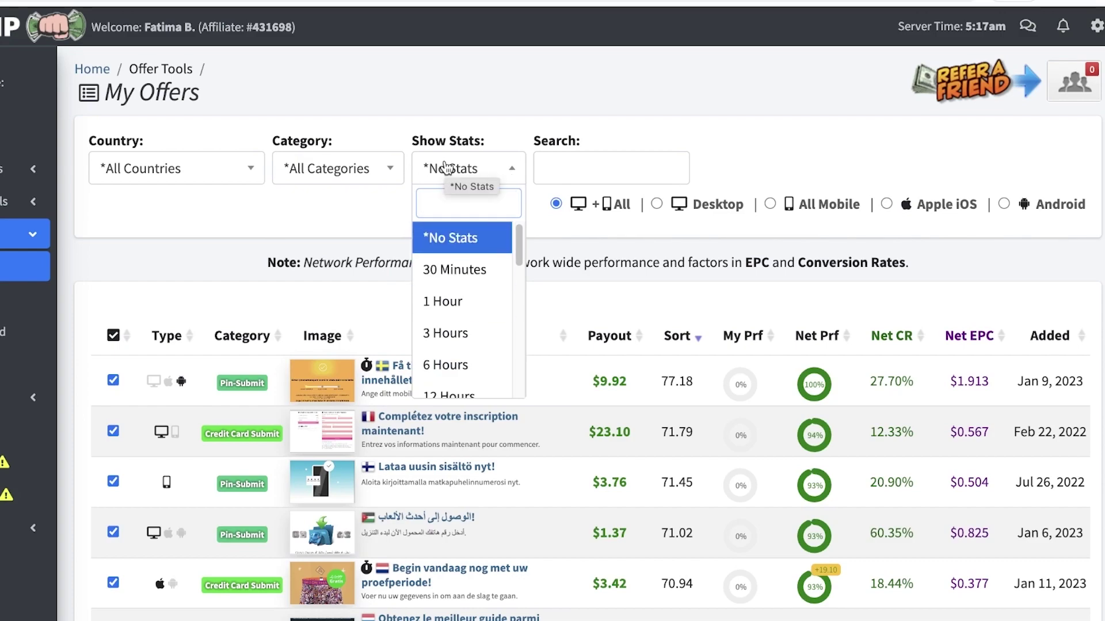
Step: Keep No Stats, try the Desktop and All Mobile platform filters, then return to All platforms
{"action": "left_click", "coordinate": [447, 166]}
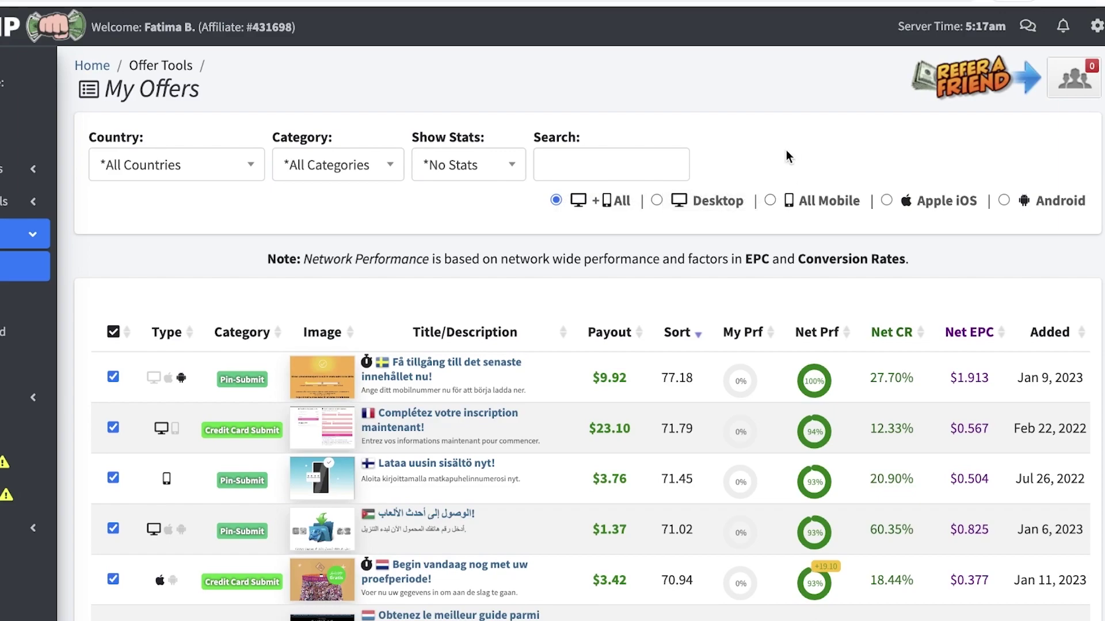
{"action": "left_click", "coordinate": [699, 204]}
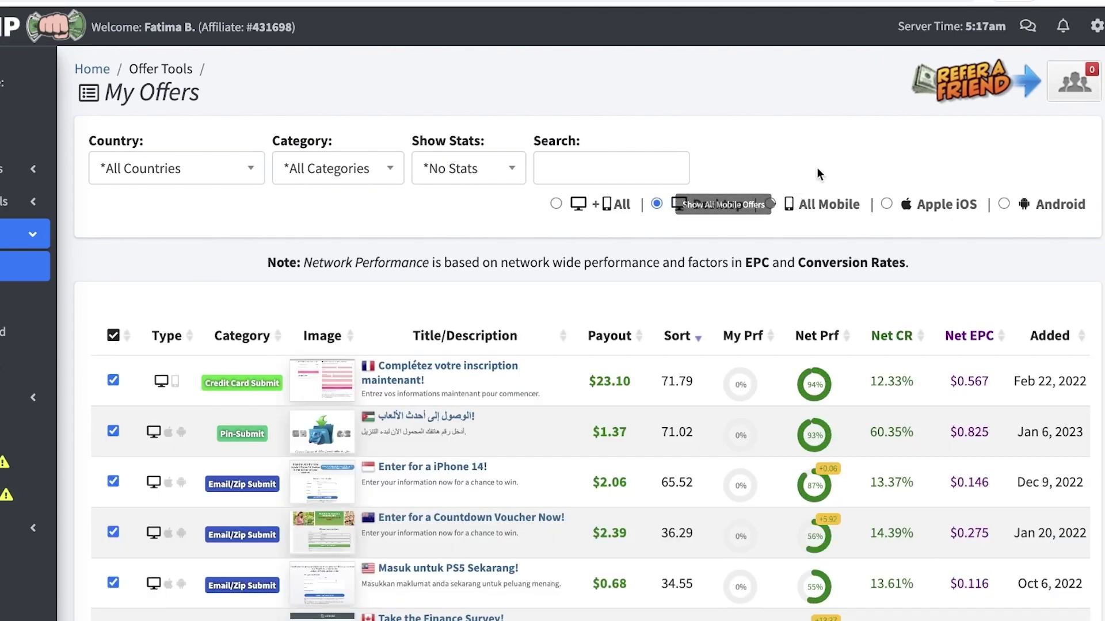
{"action": "left_click", "coordinate": [790, 205]}
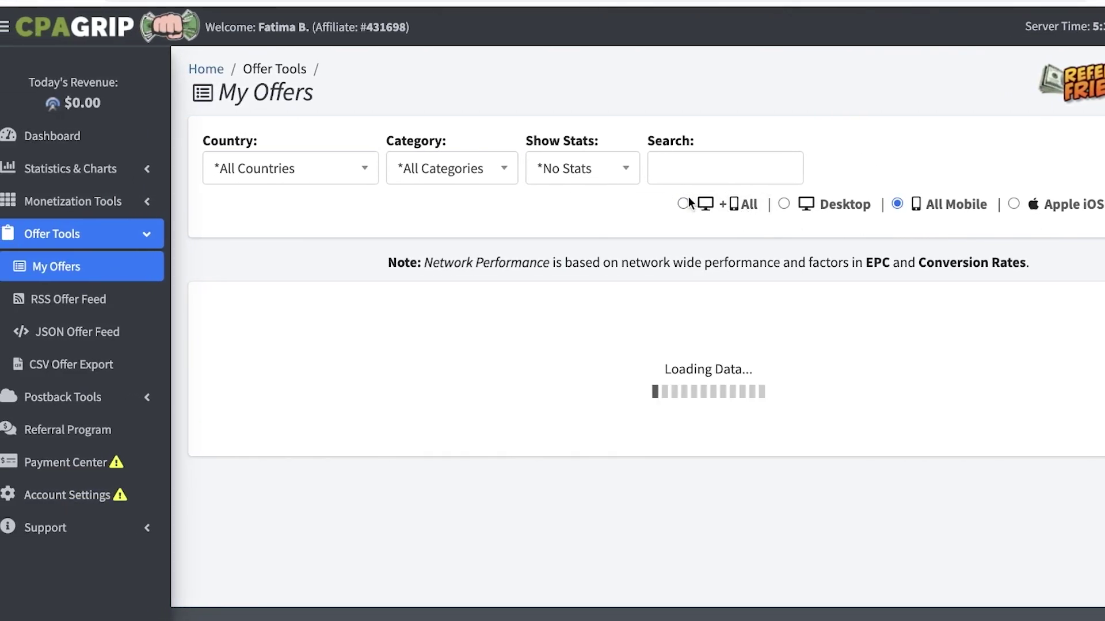
{"action": "left_click", "coordinate": [683, 204]}
Step: Visit Stats Overview and Daily Breakdown under Statistics & Charts, then expand Monetization Tools
{"action": "left_click", "coordinate": [97, 239]}
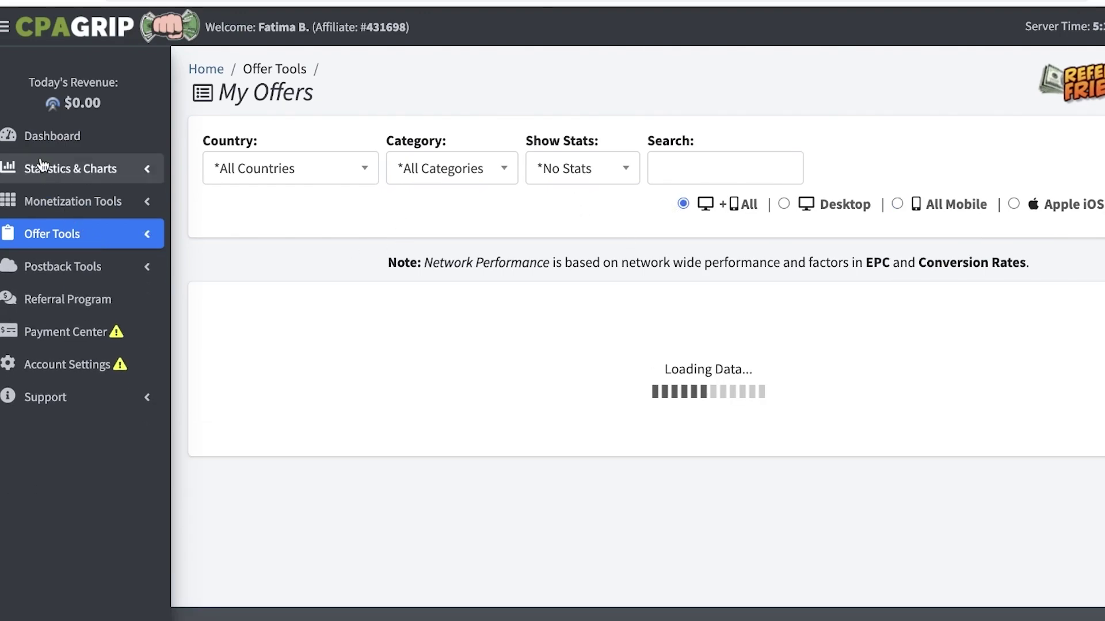
{"action": "left_click", "coordinate": [70, 168]}
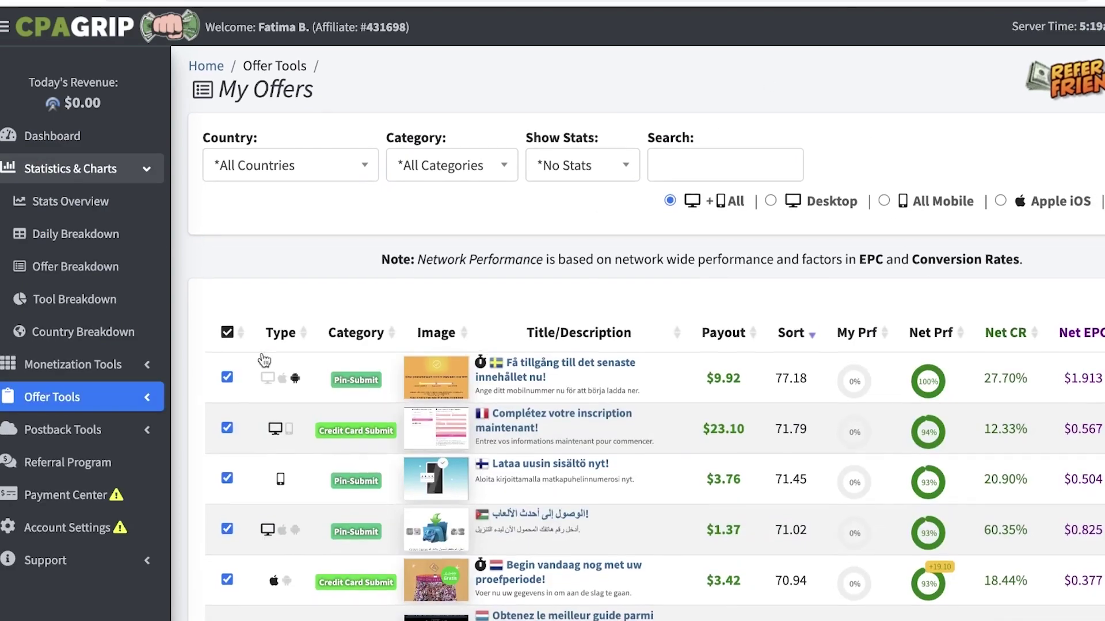
{"action": "scroll", "coordinate": [552, 388], "scroll_direction": "down", "scroll_amount": 1}
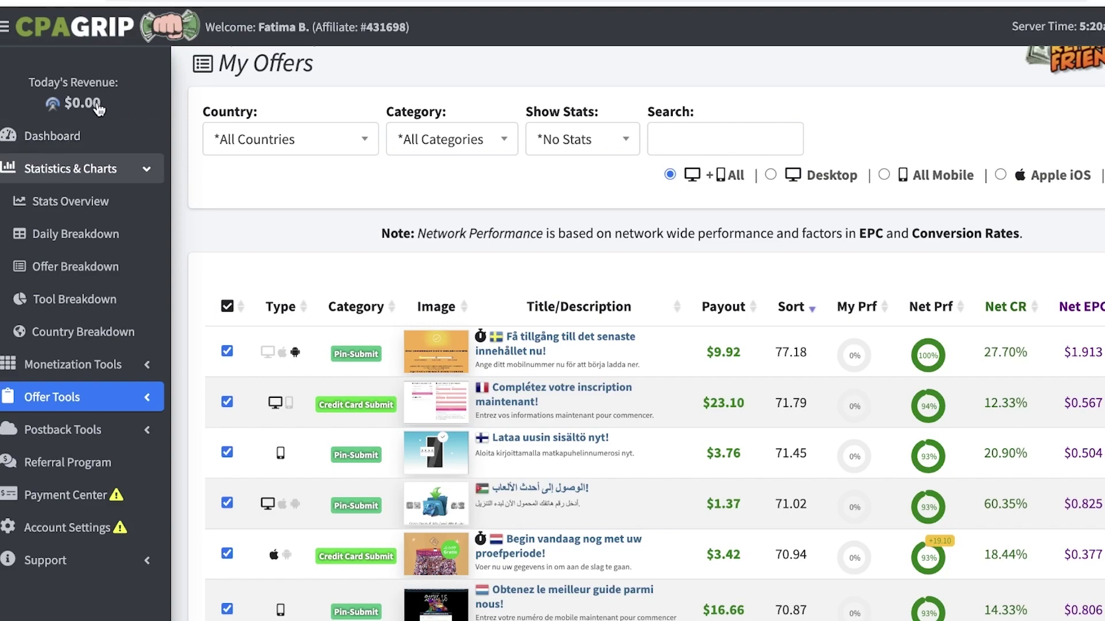
{"action": "left_click", "coordinate": [98, 207]}
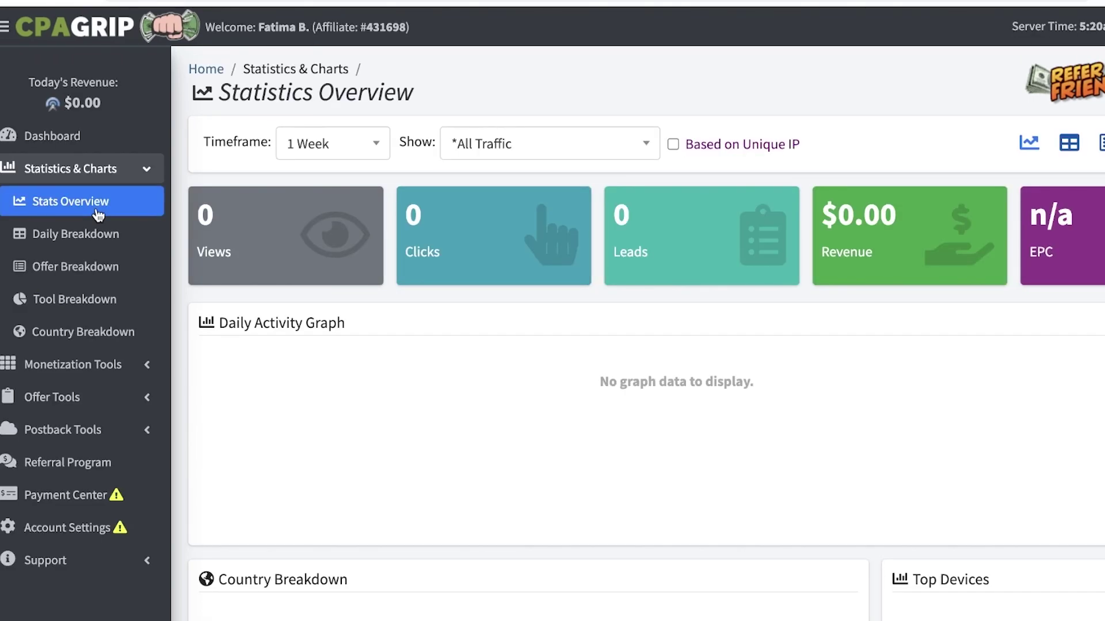
{"action": "scroll", "coordinate": [194, 312], "scroll_direction": "down", "scroll_amount": 5}
{"action": "scroll", "coordinate": [317, 287], "scroll_direction": "up", "scroll_amount": 5}
{"action": "scroll", "coordinate": [914, 198], "scroll_direction": "down", "scroll_amount": 5}
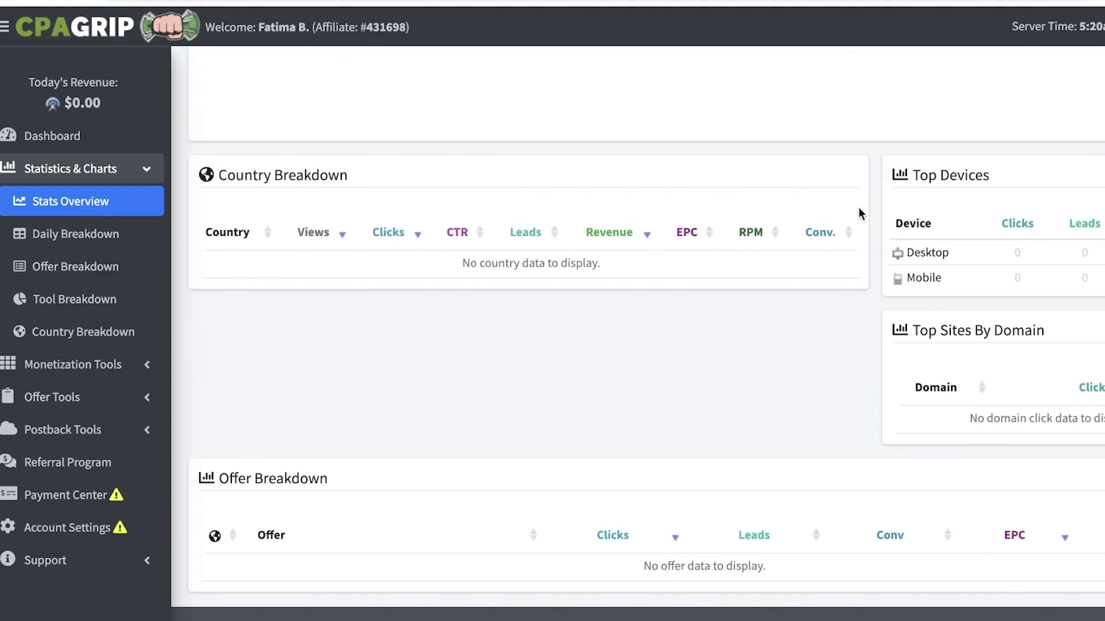
{"action": "scroll", "coordinate": [614, 170], "scroll_direction": "up", "scroll_amount": 5}
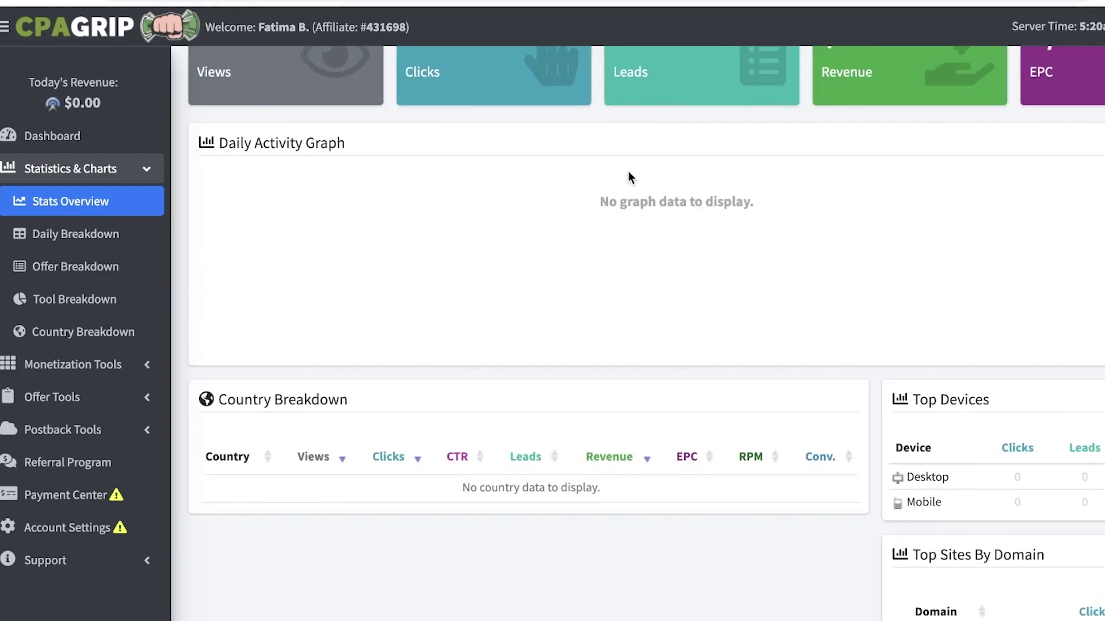
{"action": "scroll", "coordinate": [642, 179], "scroll_direction": "down", "scroll_amount": 3}
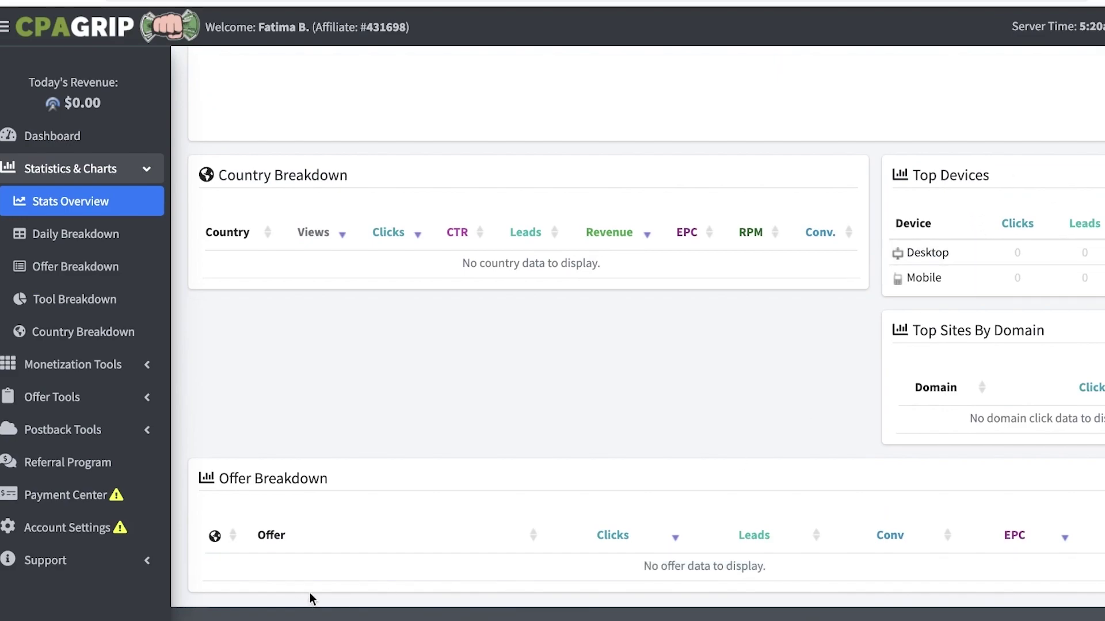
{"action": "scroll", "coordinate": [613, 528], "scroll_direction": "up", "scroll_amount": 1}
{"action": "scroll", "coordinate": [483, 442], "scroll_direction": "down", "scroll_amount": 1}
{"action": "scroll", "coordinate": [993, 279], "scroll_direction": "up", "scroll_amount": 1}
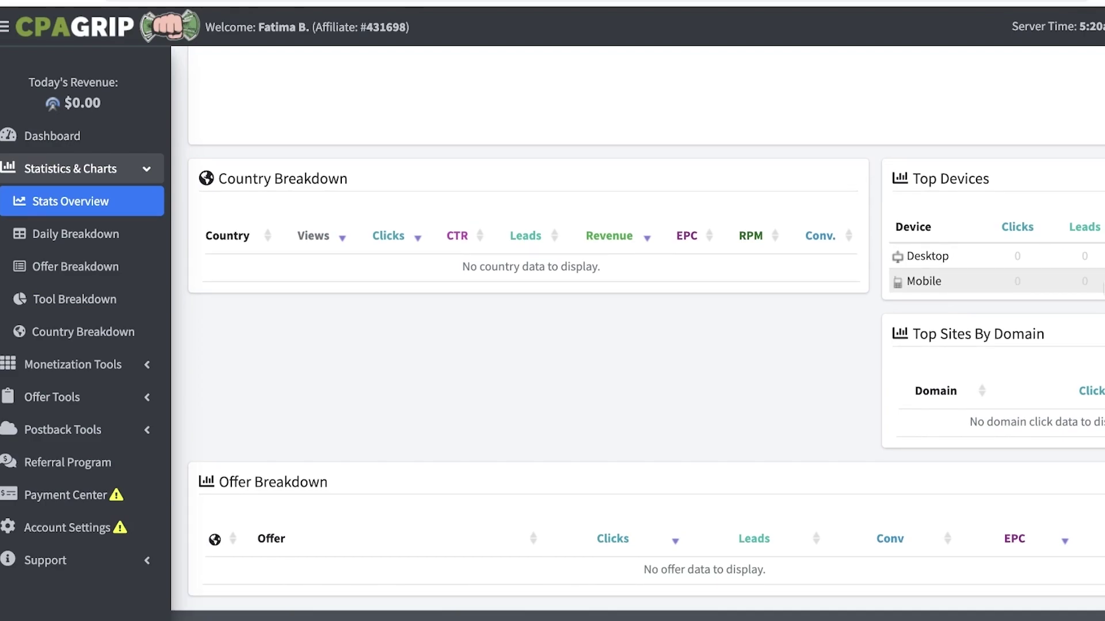
{"action": "scroll", "coordinate": [403, 204], "scroll_direction": "up", "scroll_amount": 5}
{"action": "scroll", "coordinate": [402, 214], "scroll_direction": "up", "scroll_amount": 2}
{"action": "scroll", "coordinate": [403, 214], "scroll_direction": "up", "scroll_amount": 5}
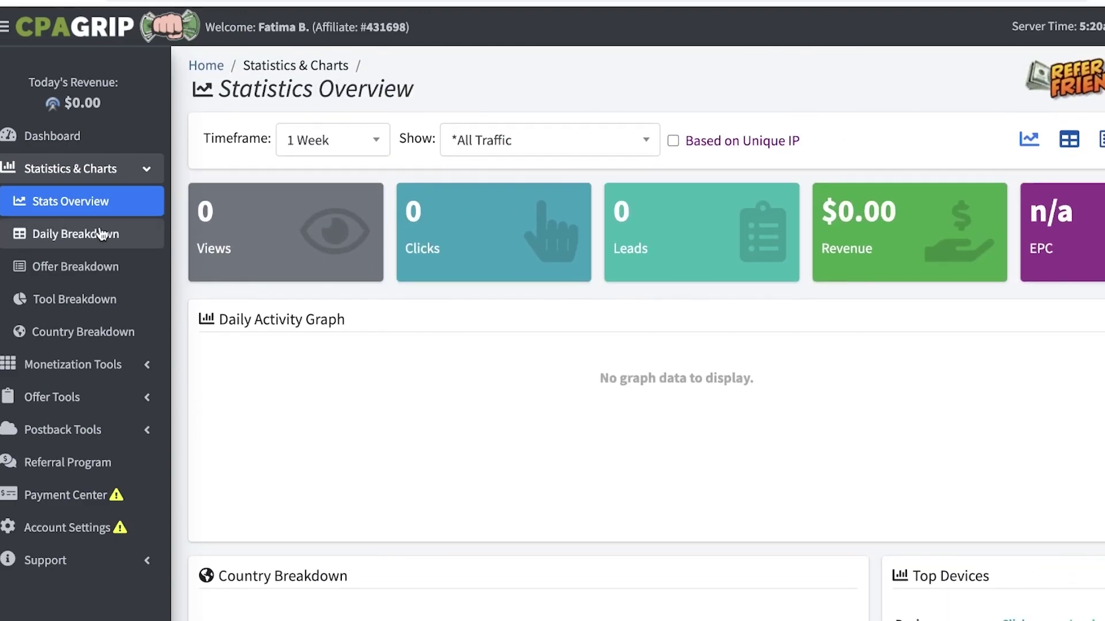
{"action": "left_click", "coordinate": [102, 235]}
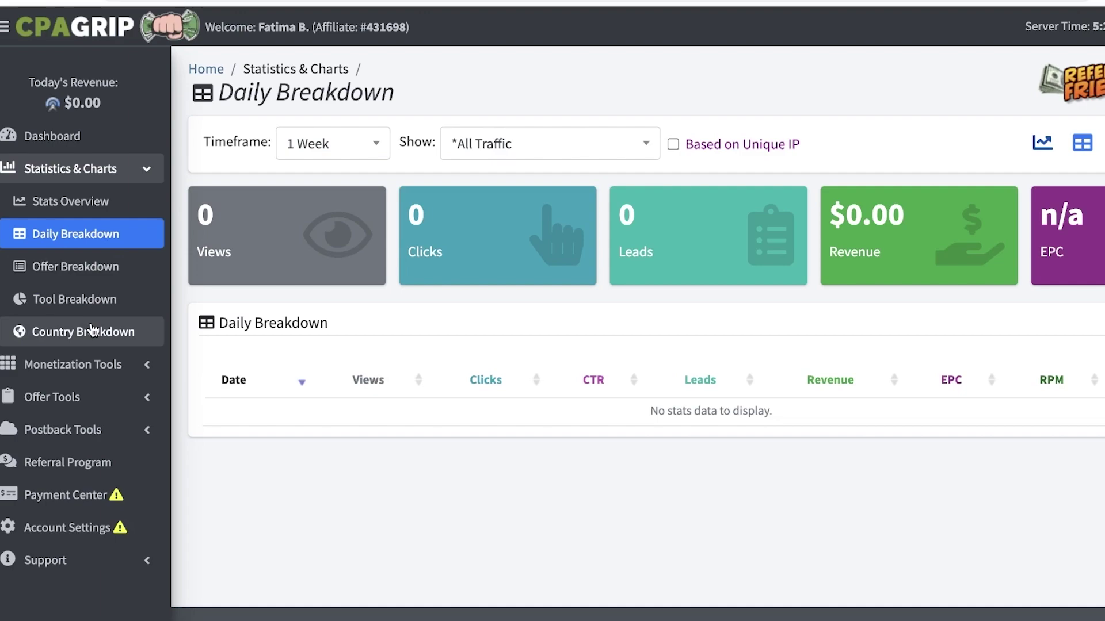
{"action": "left_click", "coordinate": [73, 364]}
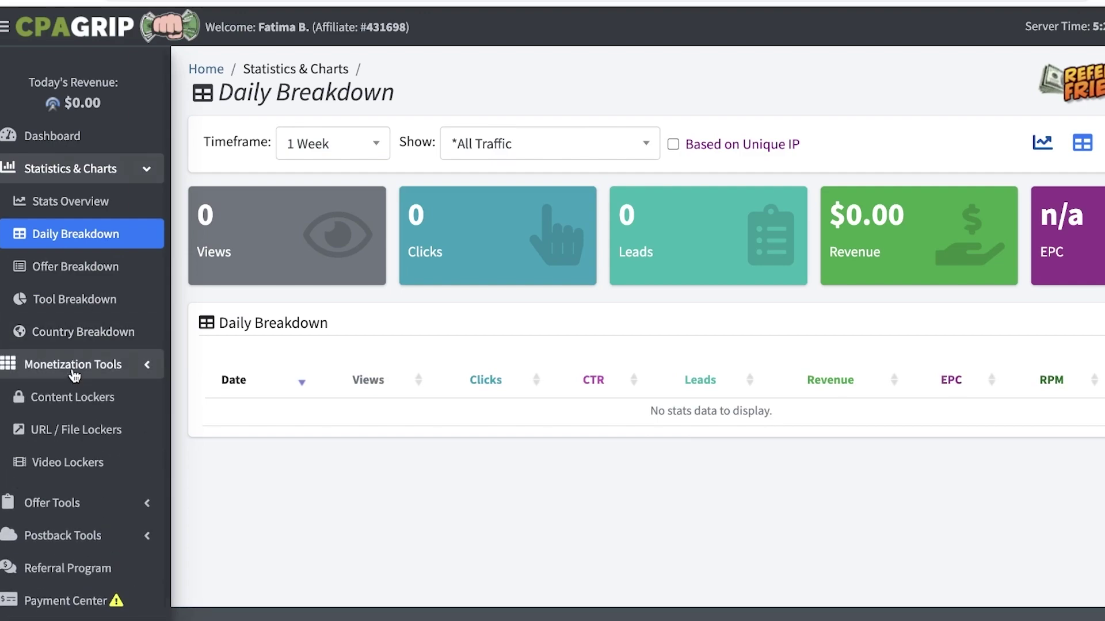
{"action": "scroll", "coordinate": [73, 370], "scroll_direction": "down", "scroll_amount": 1}
Step: On Content Lockers, view the first locker's Get Code panel and its editor
{"action": "left_click", "coordinate": [73, 364]}
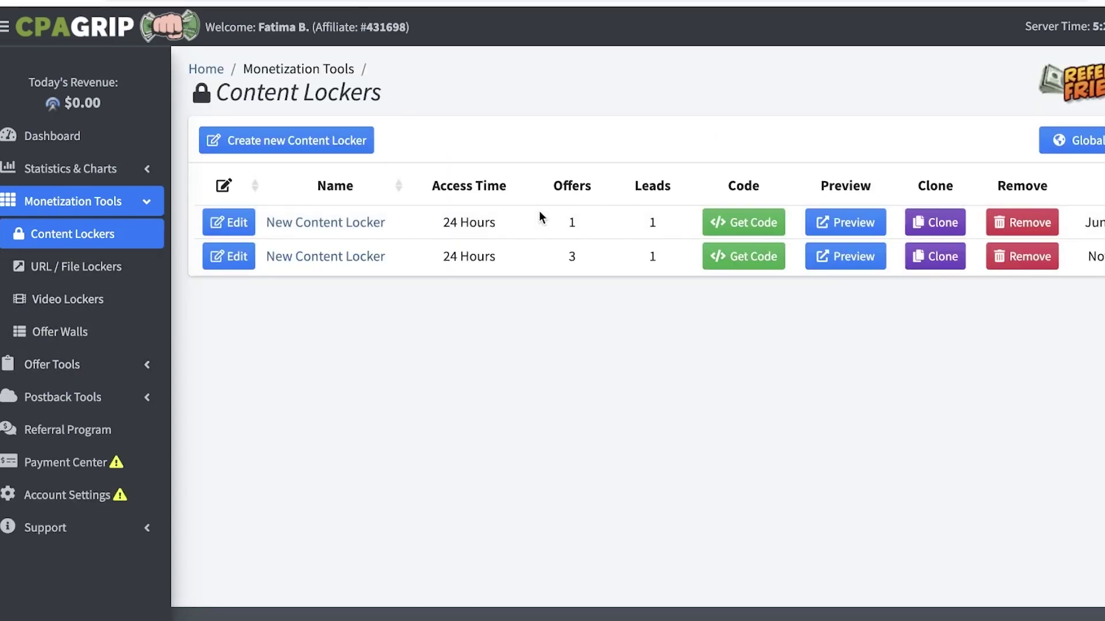
{"action": "left_click", "coordinate": [750, 222]}
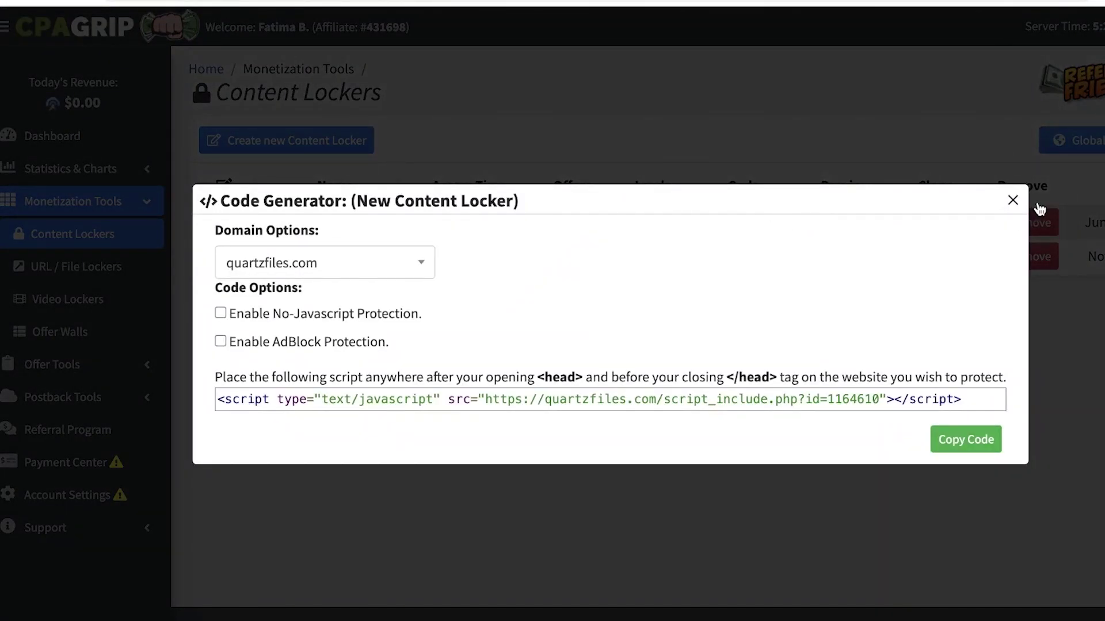
{"action": "left_click", "coordinate": [1013, 200]}
{"action": "left_click", "coordinate": [237, 251]}
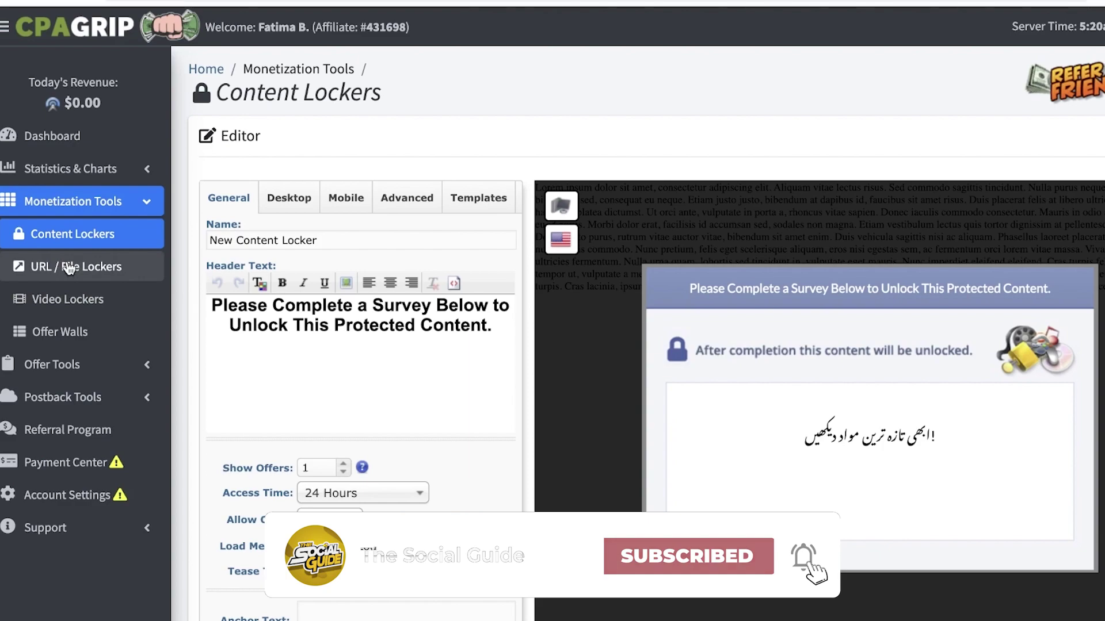
Step: Visit URL / File Lockers and Offer Walls, then start a new wall locker in the editor
{"action": "left_click", "coordinate": [69, 269]}
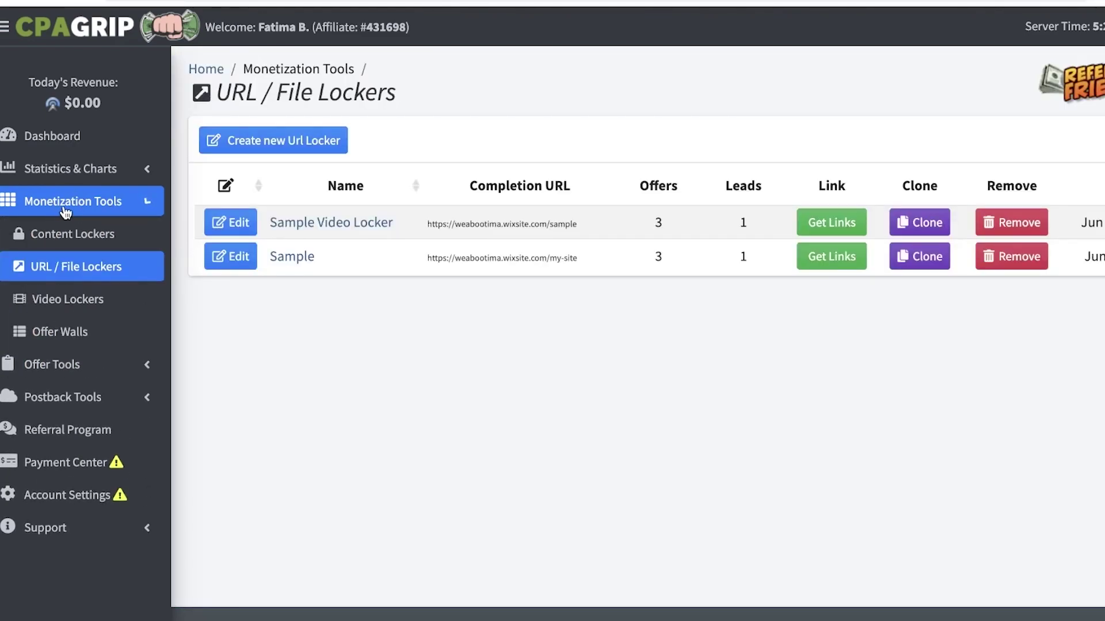
{"action": "left_click", "coordinate": [69, 332]}
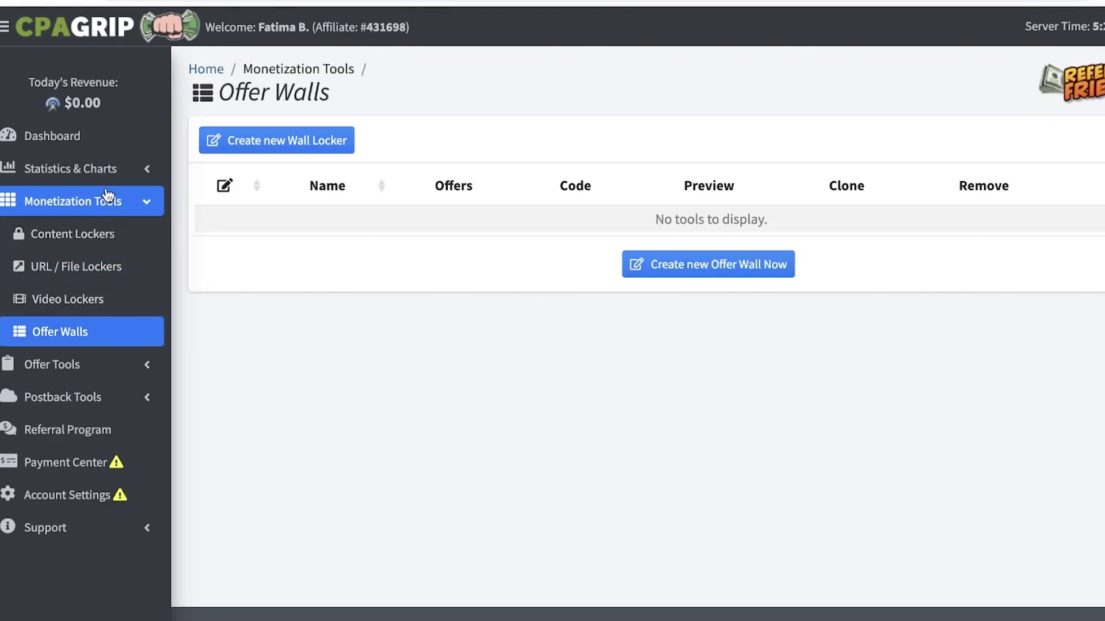
{"action": "left_click", "coordinate": [276, 140]}
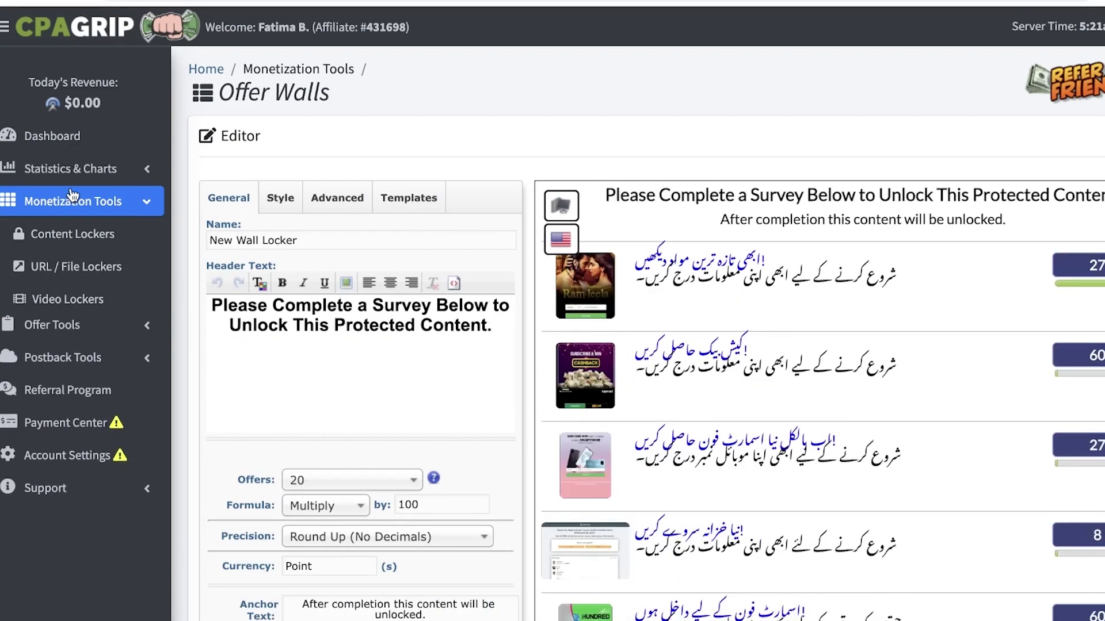
{"action": "left_click", "coordinate": [72, 200]}
{"action": "scroll", "coordinate": [67, 242], "scroll_direction": "down", "scroll_amount": 1}
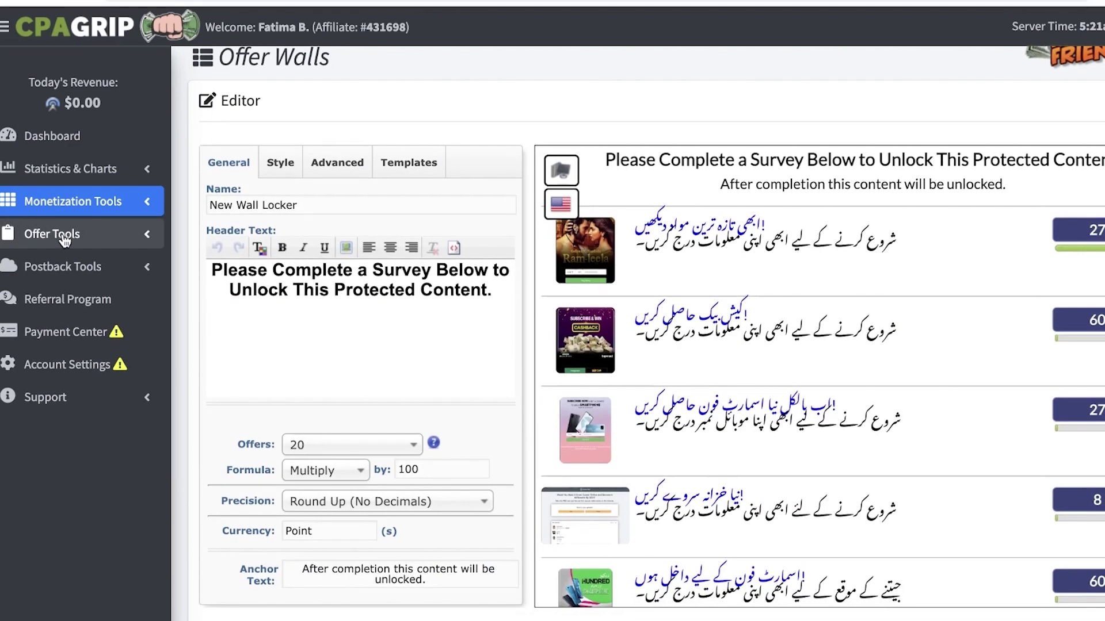
Step: View the Global Postback settings under Postback Tools, then collapse the group
{"action": "left_click", "coordinate": [68, 268]}
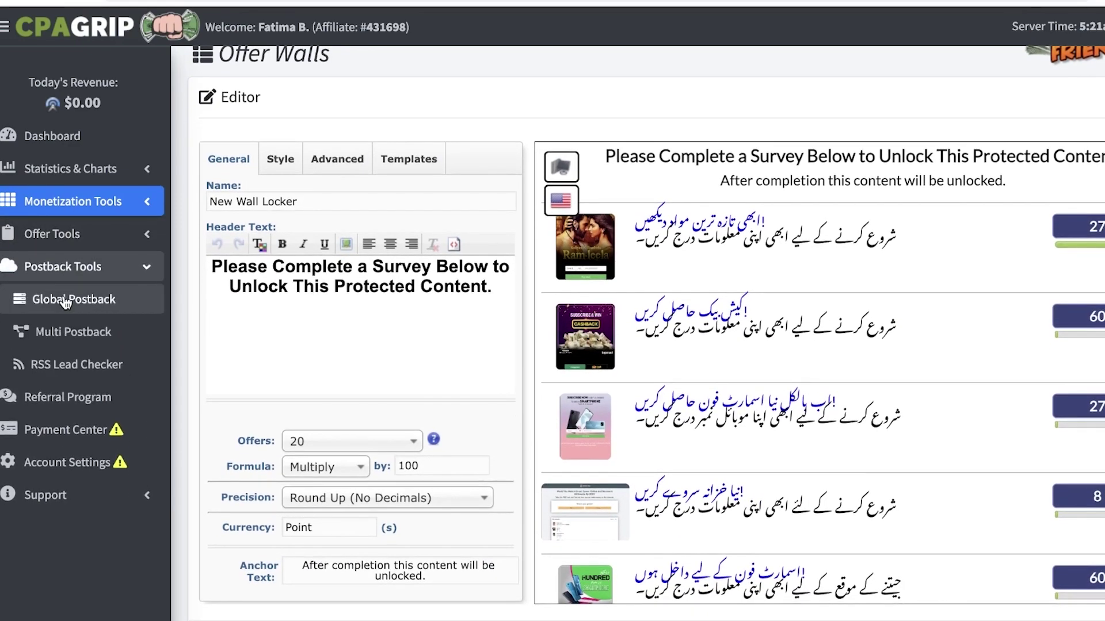
{"action": "left_click", "coordinate": [63, 297]}
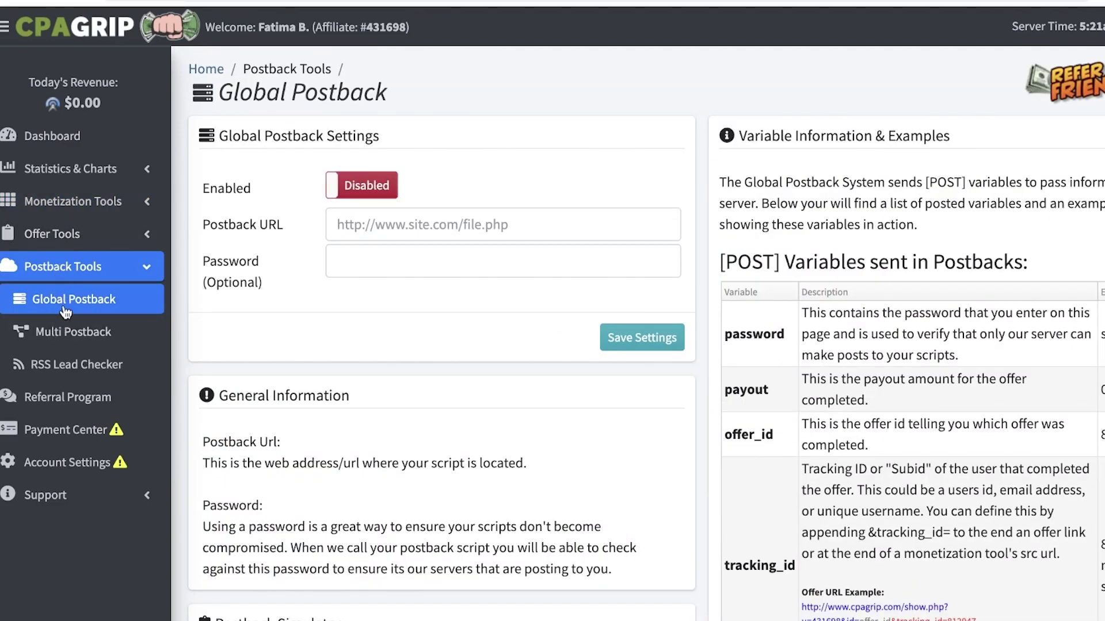
{"action": "left_click", "coordinate": [83, 268]}
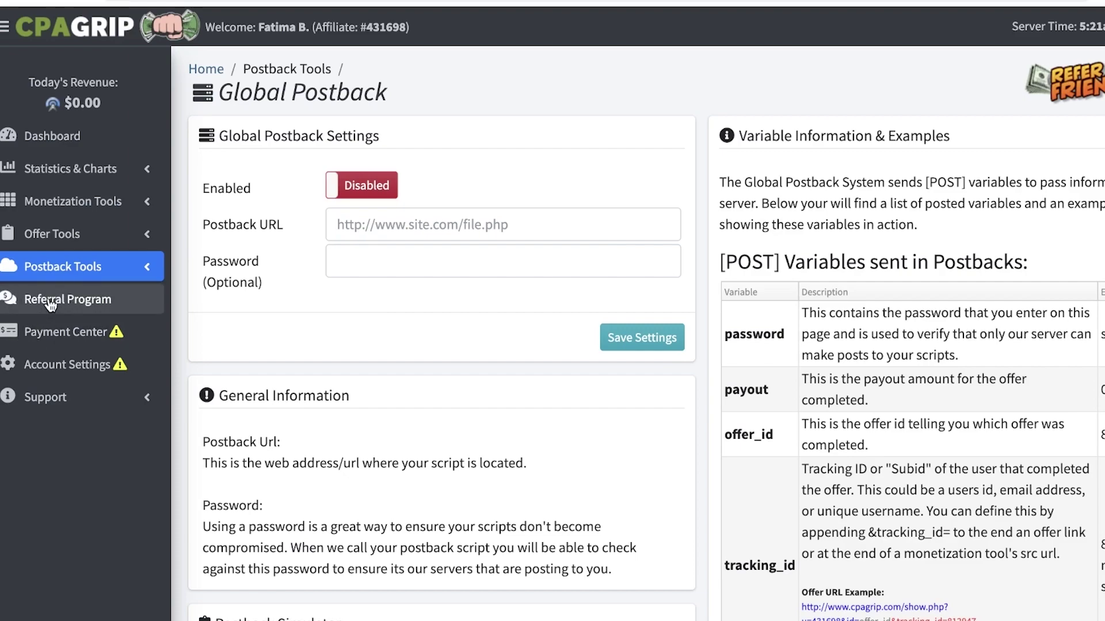
Step: Go to the Referral Program page showing the 5% commission referral link
{"action": "left_click", "coordinate": [67, 300]}
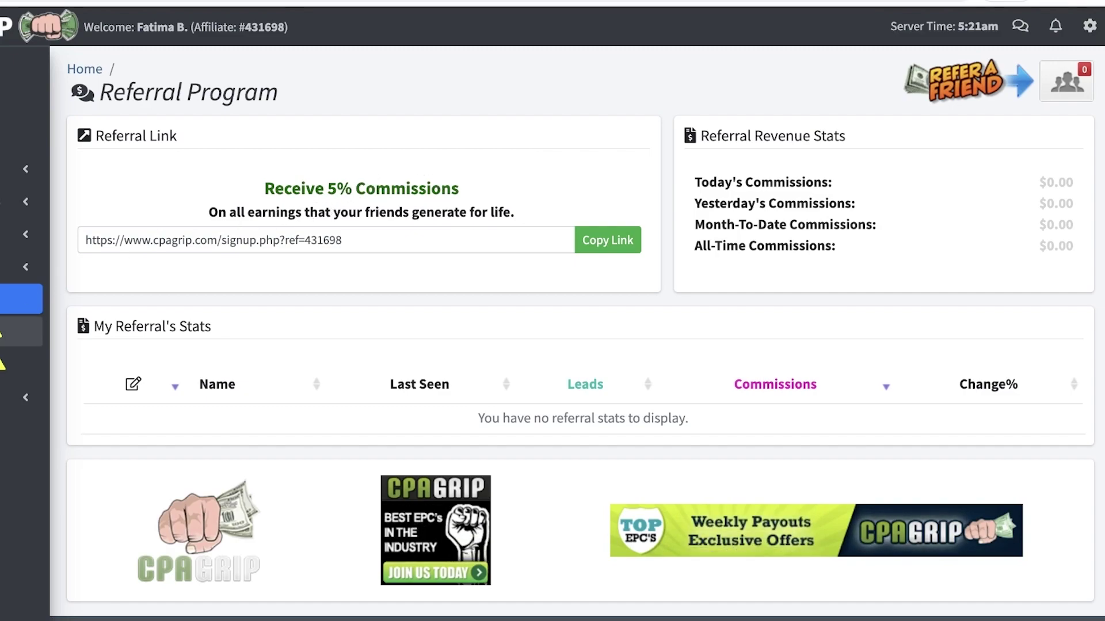
Step: Review the Payment Center's payment method choices twice without selecting one
{"action": "left_click", "coordinate": [22, 332]}
{"action": "scroll", "coordinate": [302, 268], "scroll_direction": "down", "scroll_amount": 2}
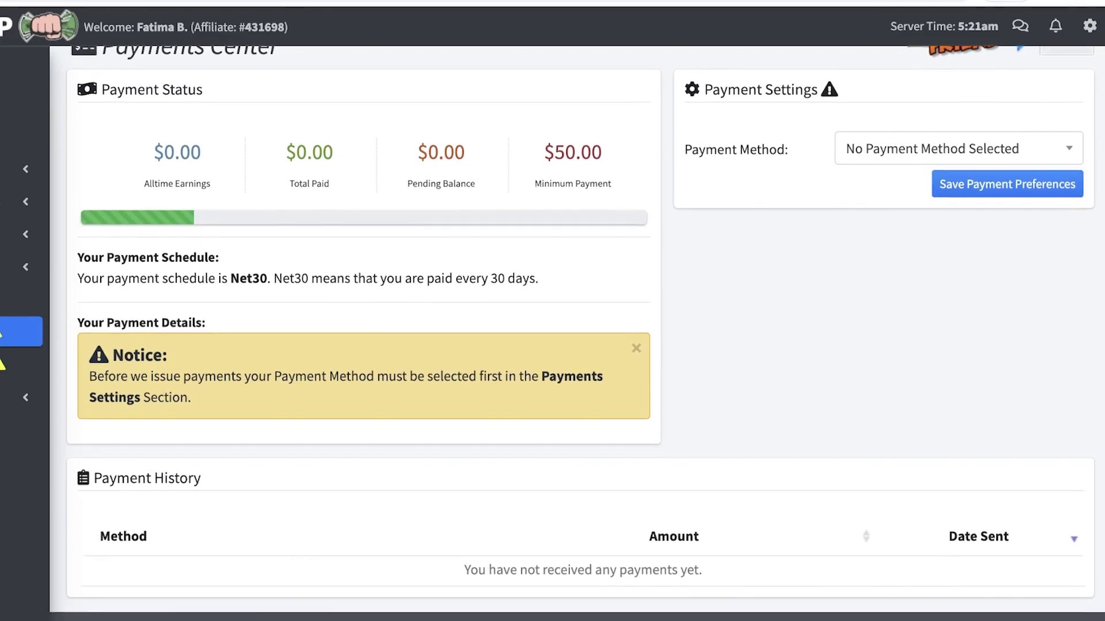
{"action": "scroll", "coordinate": [303, 268], "scroll_direction": "up", "scroll_amount": 2}
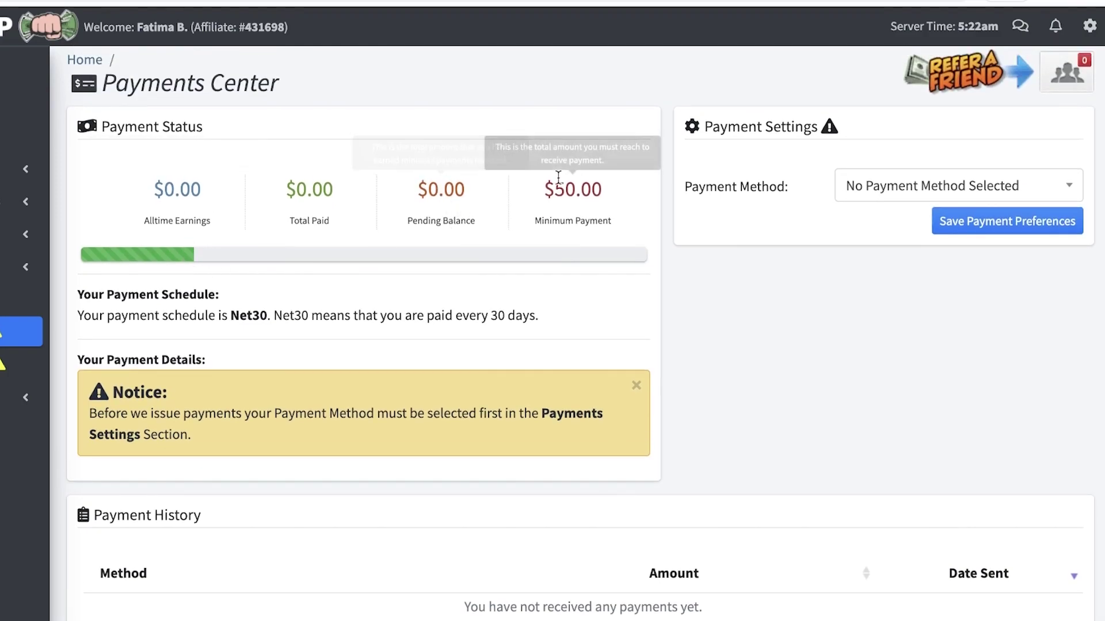
{"action": "scroll", "coordinate": [704, 242], "scroll_direction": "down", "scroll_amount": 1}
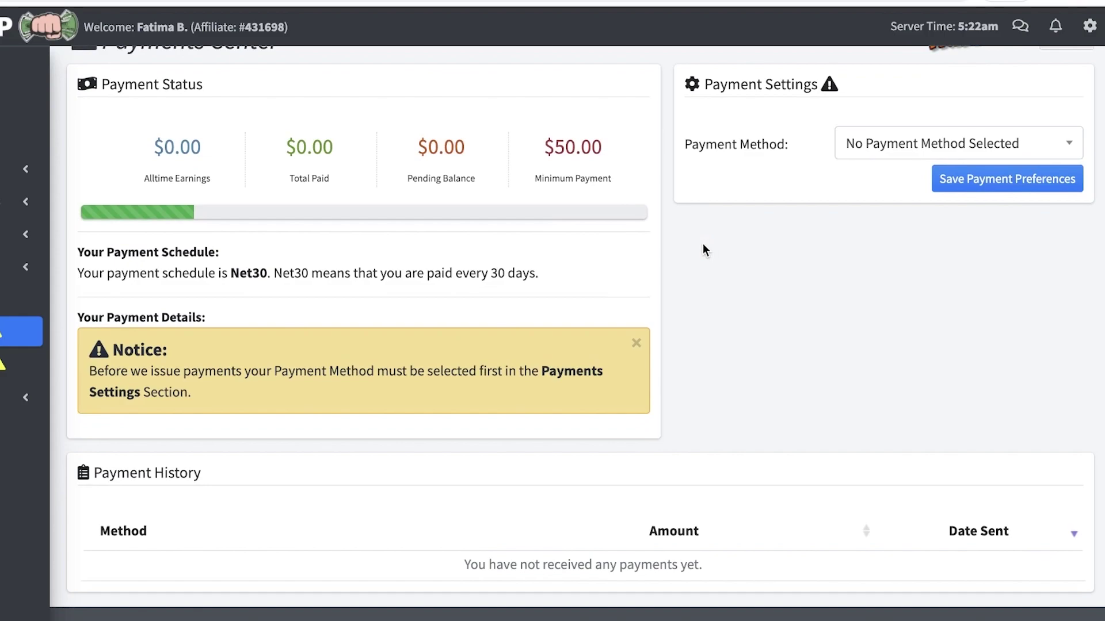
{"action": "scroll", "coordinate": [701, 245], "scroll_direction": "up", "scroll_amount": 1}
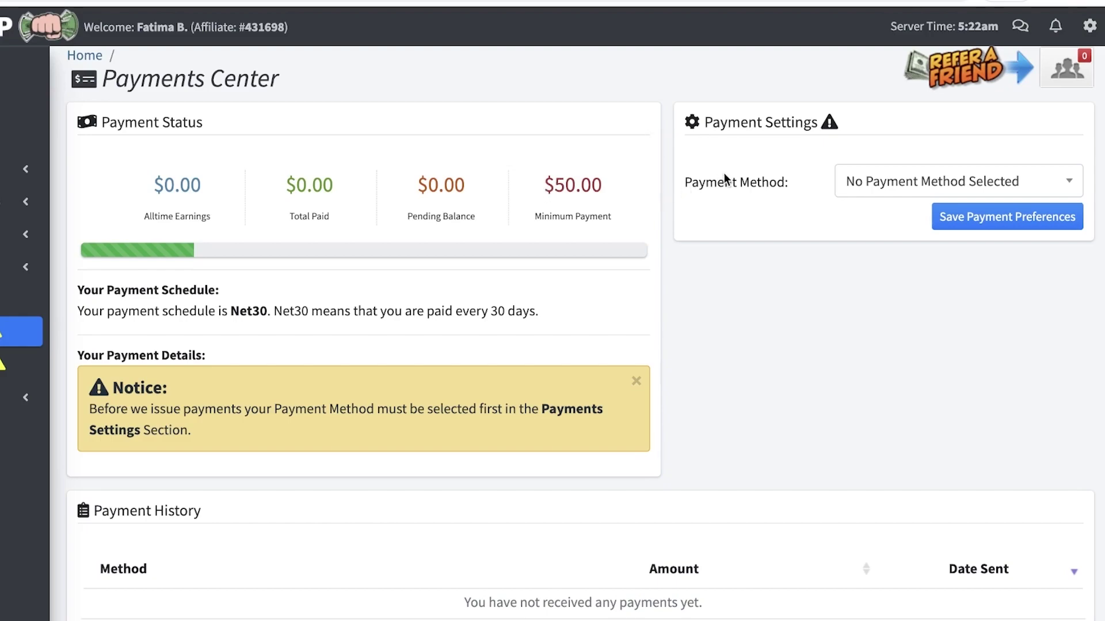
{"action": "left_click", "coordinate": [911, 182]}
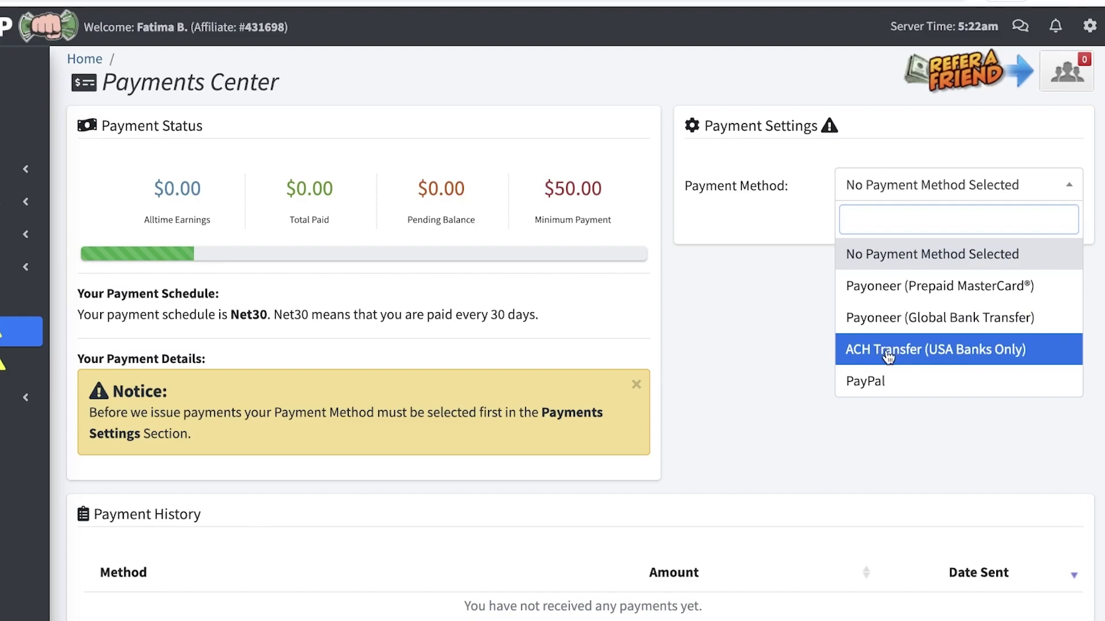
{"action": "left_click", "coordinate": [928, 192]}
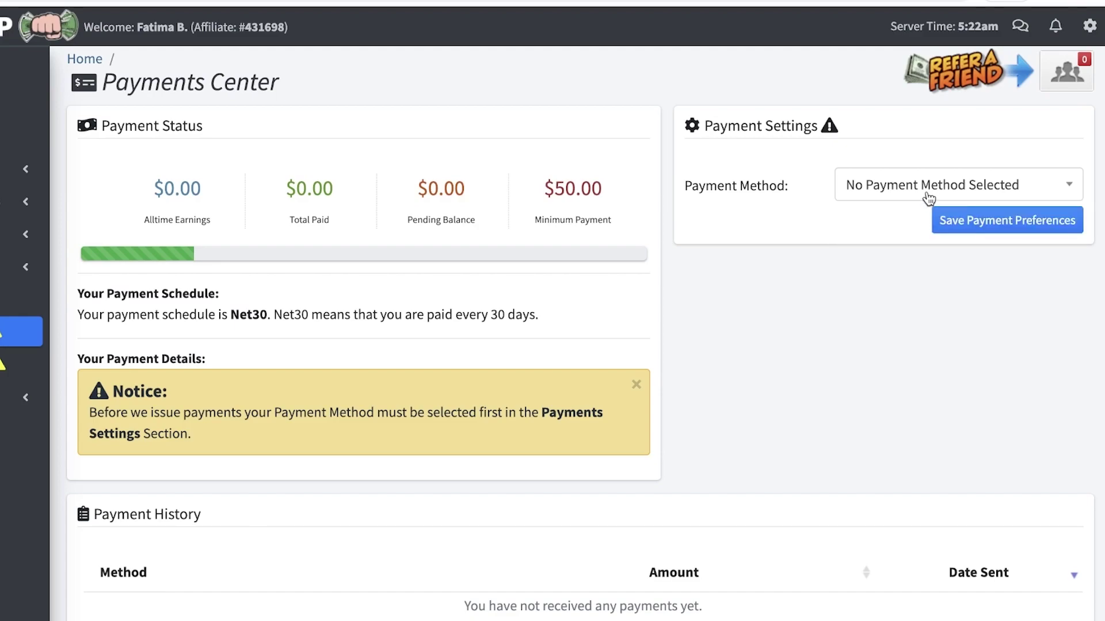
{"action": "left_click", "coordinate": [930, 192]}
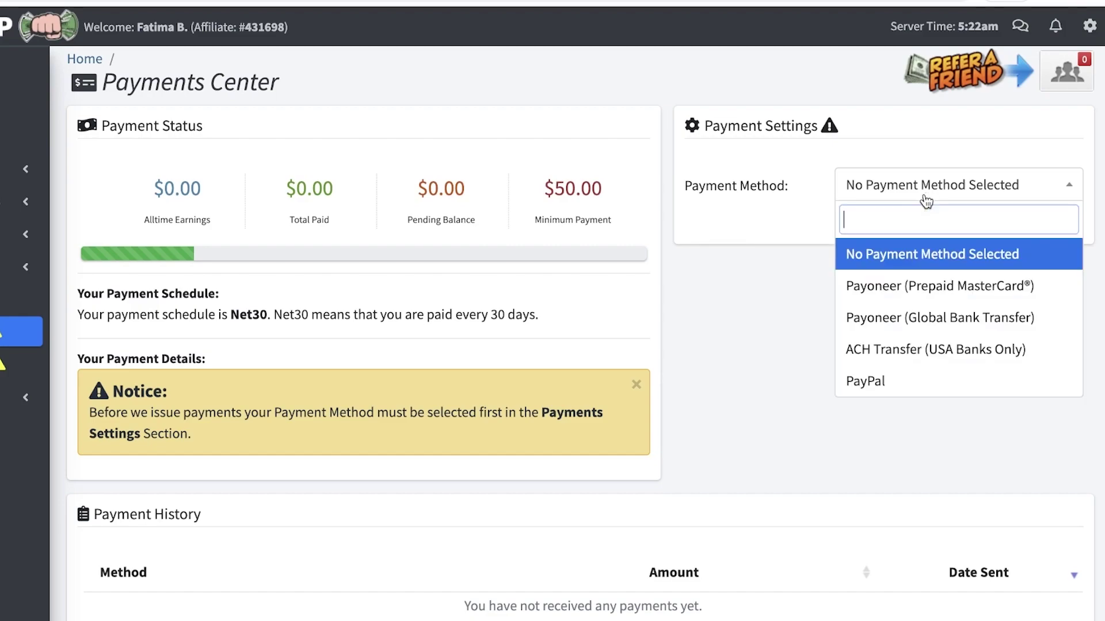
{"action": "left_click", "coordinate": [929, 184]}
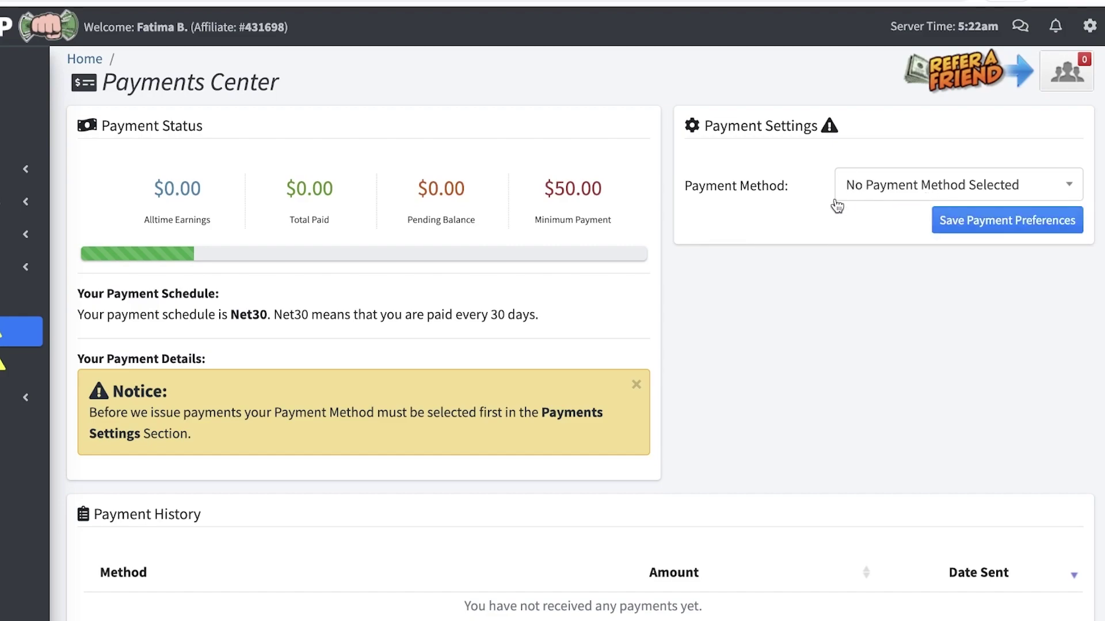
{"action": "scroll", "coordinate": [773, 229], "scroll_direction": "down", "scroll_amount": 1}
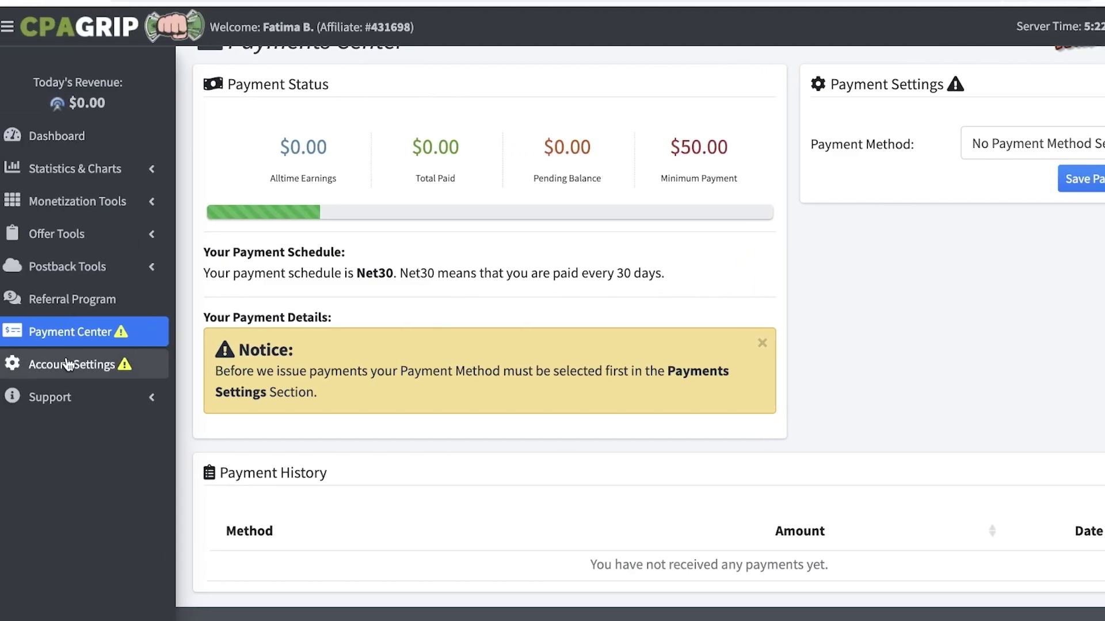
Step: Visit Account Settings, return to the Dashboard and expand the Offer Tools menu
{"action": "left_click", "coordinate": [69, 364]}
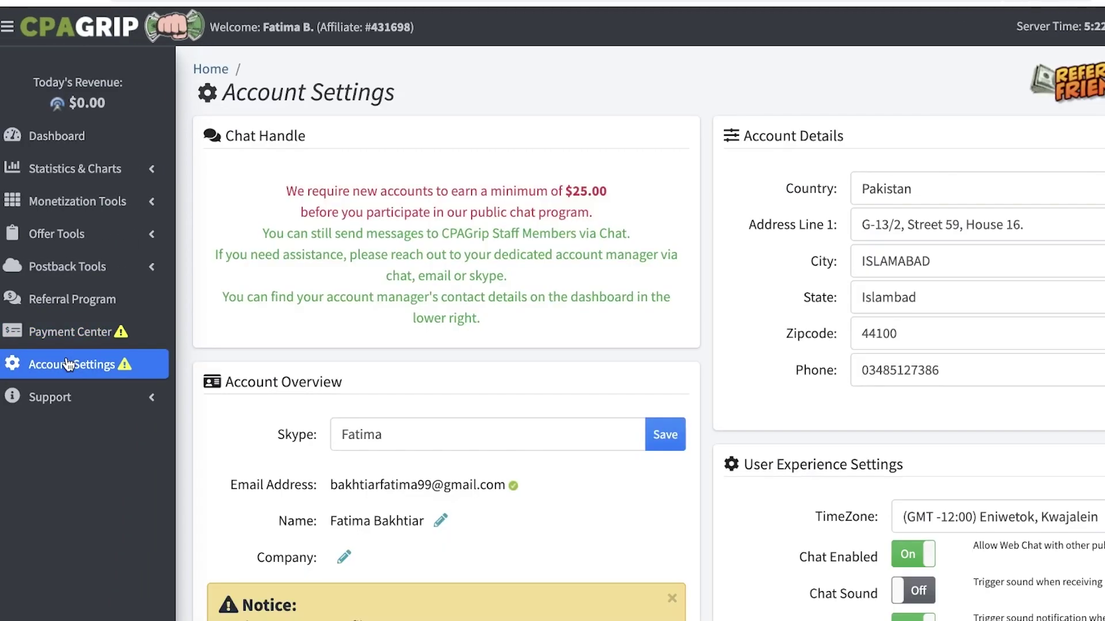
{"action": "left_click", "coordinate": [86, 143]}
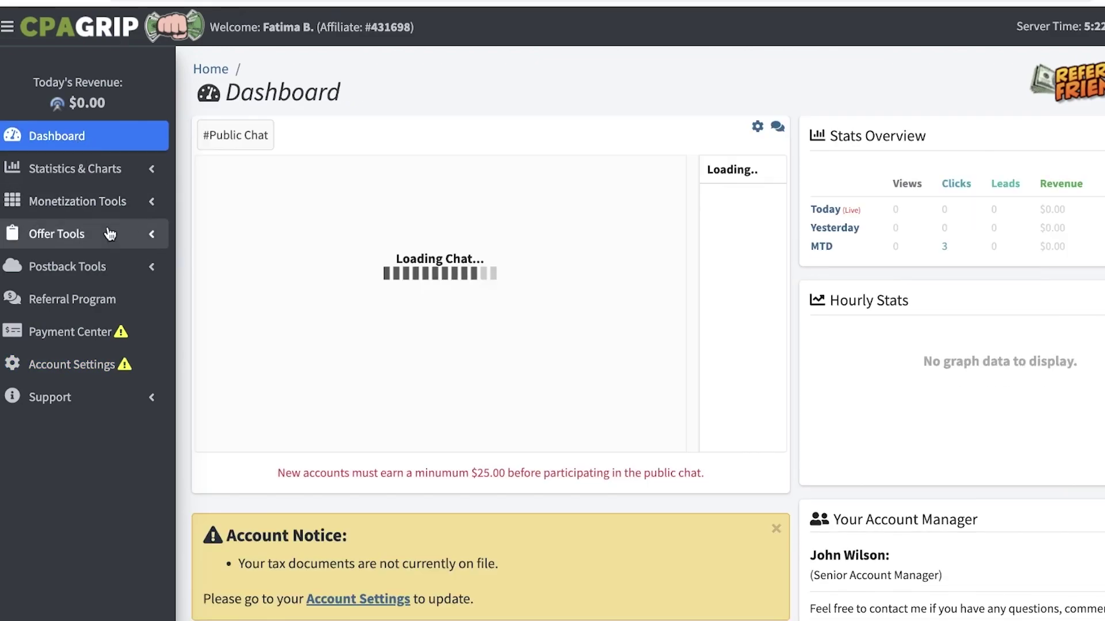
{"action": "left_click", "coordinate": [56, 234]}
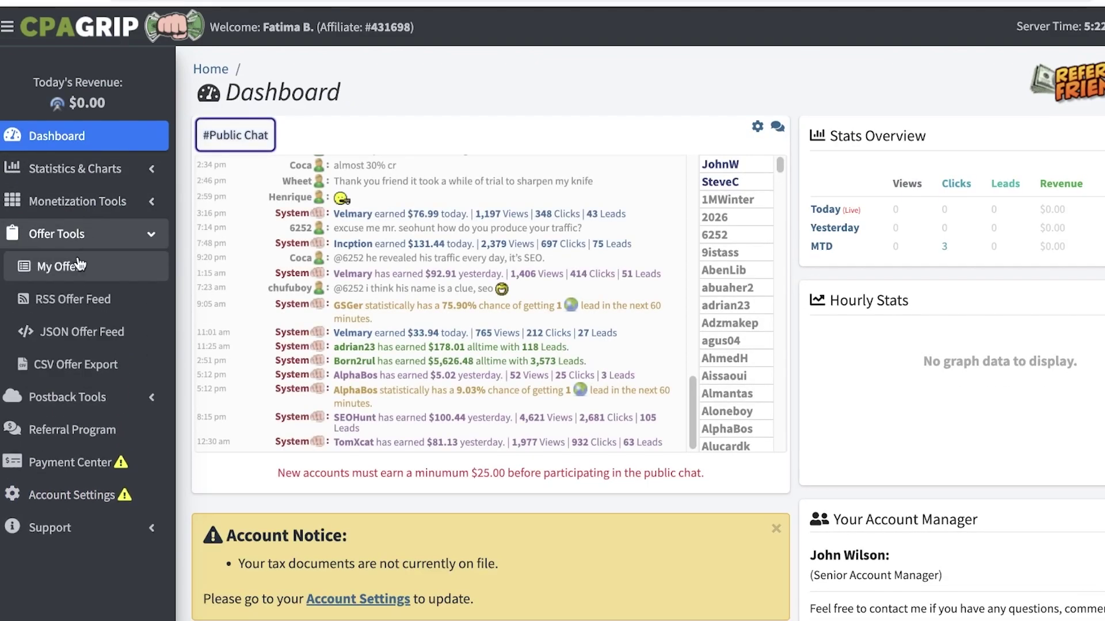
Step: On My Offers, toggle the Payout sort between lowest-first and highest-first
{"action": "left_click", "coordinate": [80, 263]}
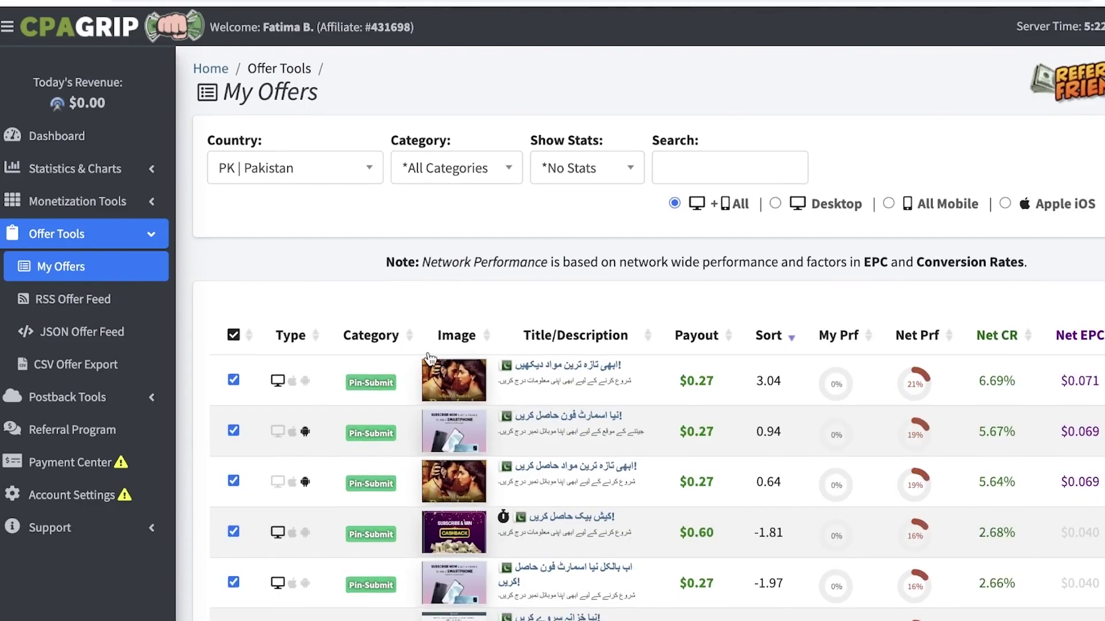
{"action": "scroll", "coordinate": [429, 356], "scroll_direction": "down", "scroll_amount": 5}
{"action": "scroll", "coordinate": [429, 355], "scroll_direction": "up", "scroll_amount": 5}
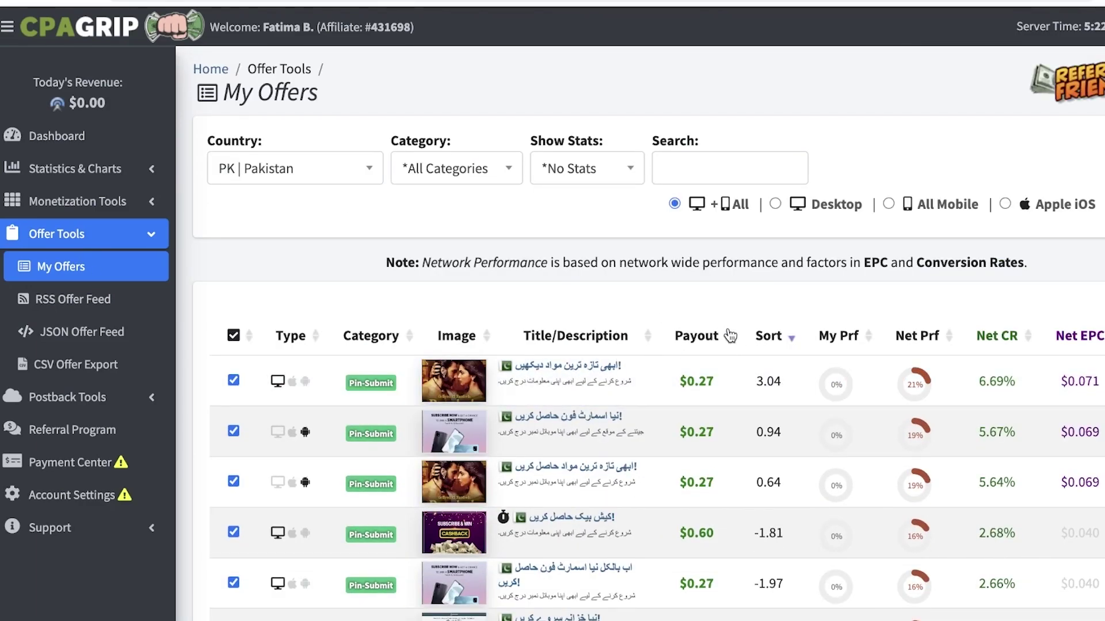
{"action": "left_click", "coordinate": [729, 336]}
{"action": "left_click", "coordinate": [730, 338]}
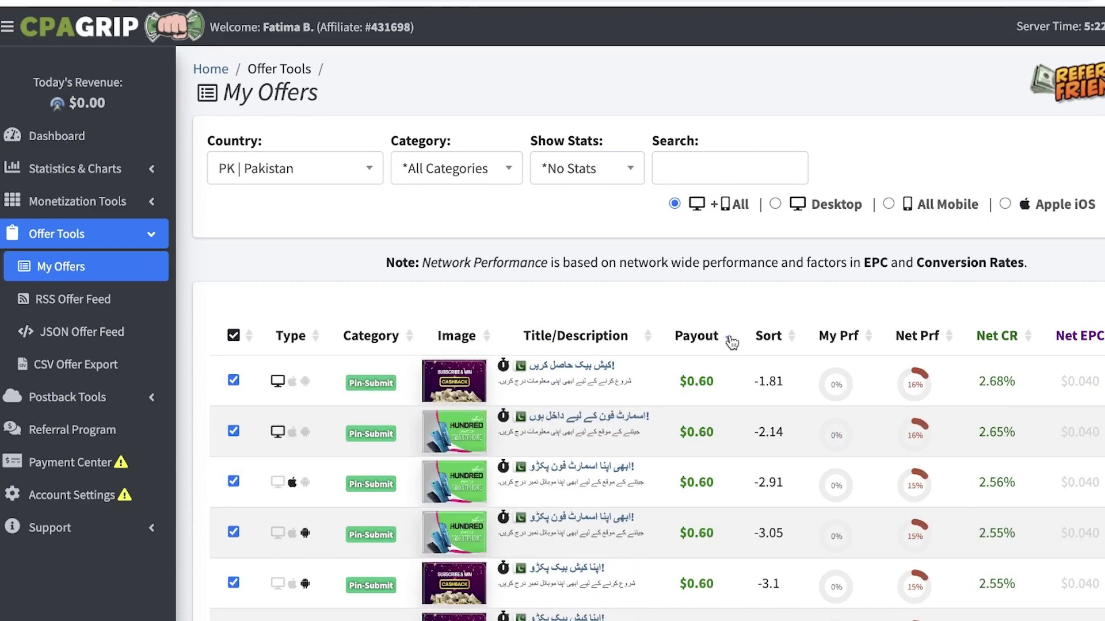
{"action": "scroll", "coordinate": [731, 340], "scroll_direction": "down", "scroll_amount": 1}
{"action": "left_click", "coordinate": [730, 294]}
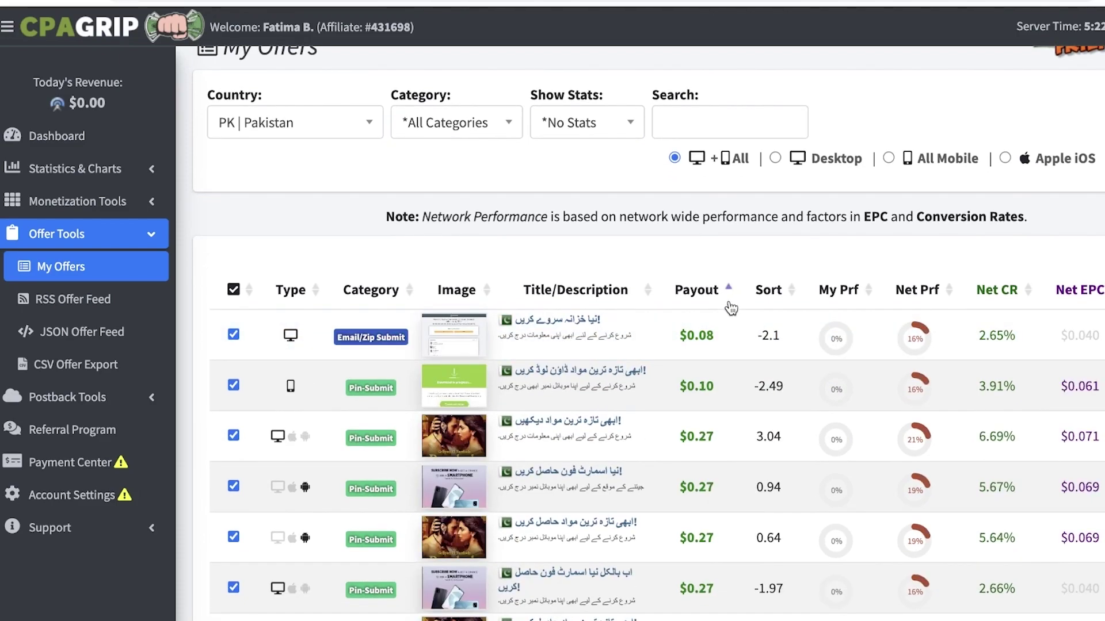
{"action": "left_click", "coordinate": [730, 307]}
{"action": "scroll", "coordinate": [740, 394], "scroll_direction": "down", "scroll_amount": 5}
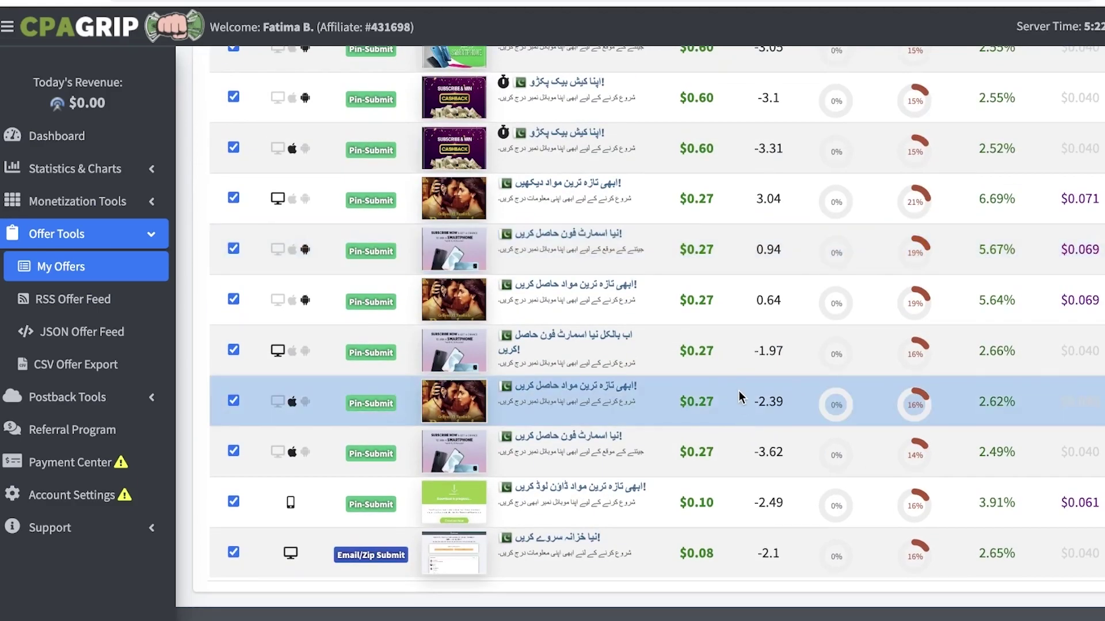
{"action": "scroll", "coordinate": [740, 394], "scroll_direction": "up", "scroll_amount": 5}
Step: Change the country filter from Pakistan to *All Countries
{"action": "left_click", "coordinate": [294, 168]}
{"action": "scroll", "coordinate": [288, 285], "scroll_direction": "up", "scroll_amount": 3}
{"action": "scroll", "coordinate": [289, 255], "scroll_direction": "up", "scroll_amount": 5}
{"action": "scroll", "coordinate": [288, 254], "scroll_direction": "up", "scroll_amount": 5}
{"action": "left_click", "coordinate": [292, 244]}
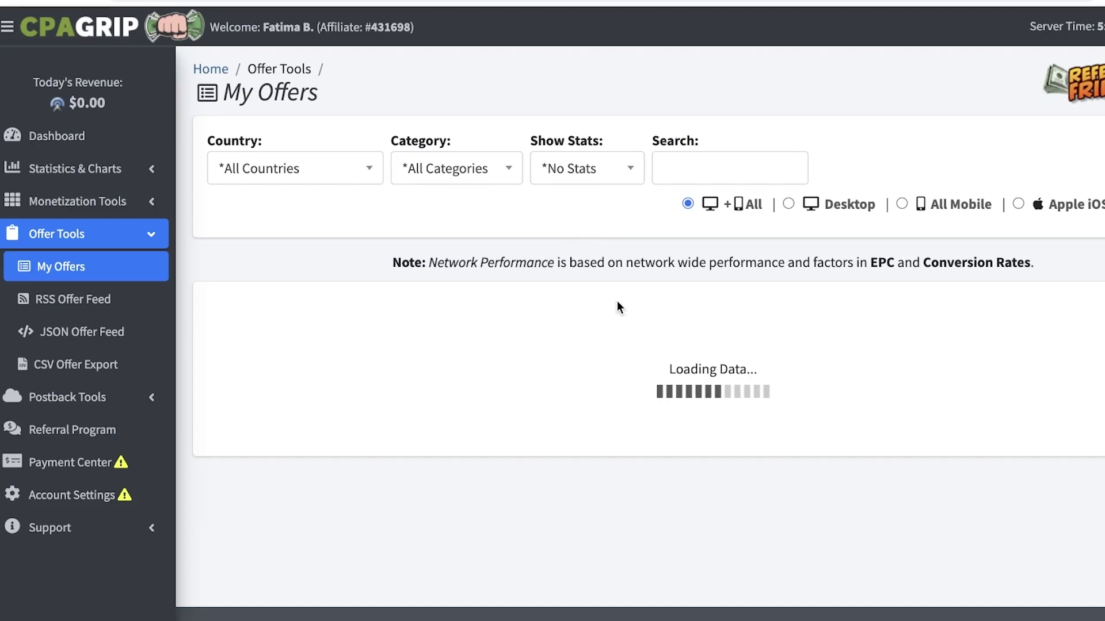
{"action": "scroll", "coordinate": [619, 336], "scroll_direction": "down", "scroll_amount": 3}
{"action": "scroll", "coordinate": [716, 293], "scroll_direction": "up", "scroll_amount": 2}
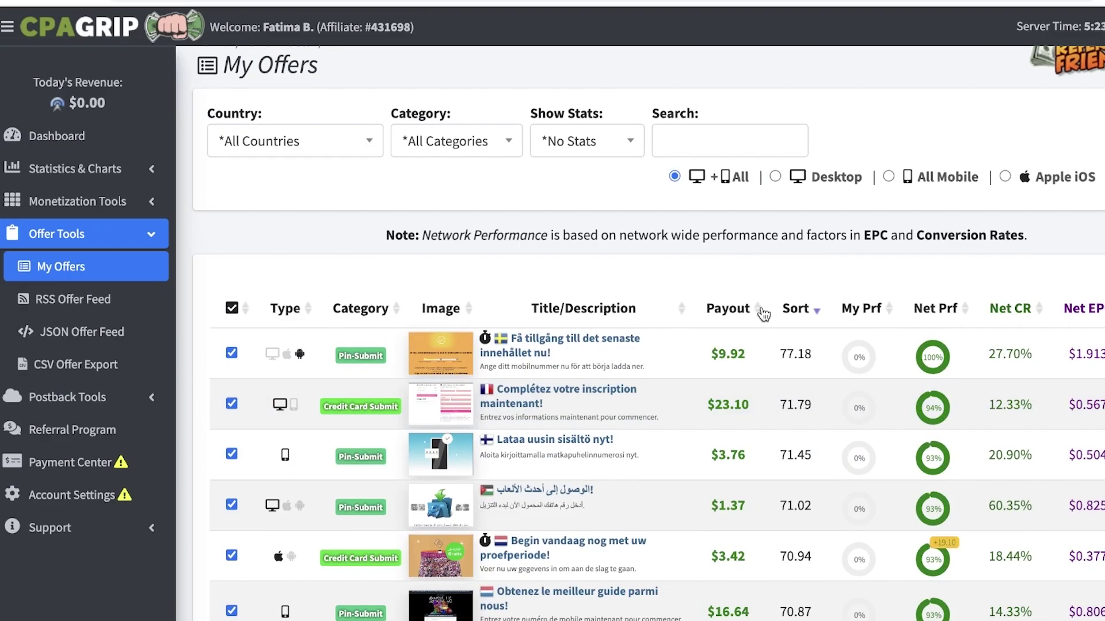
{"action": "scroll", "coordinate": [762, 315], "scroll_direction": "down", "scroll_amount": 6}
{"action": "scroll", "coordinate": [661, 305], "scroll_direction": "up", "scroll_amount": 5}
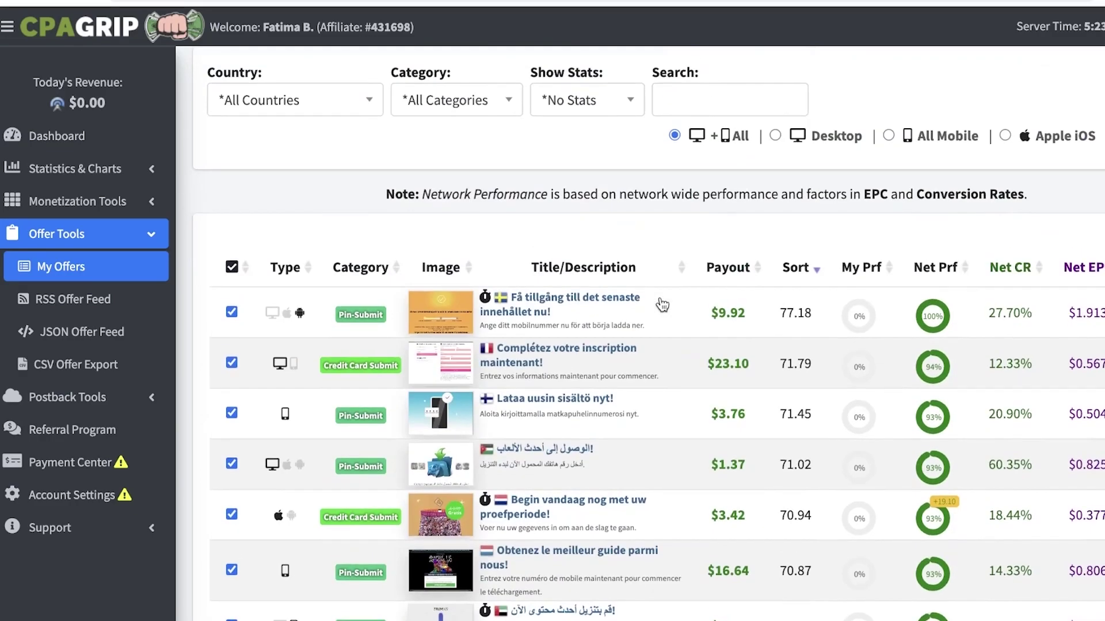
{"action": "scroll", "coordinate": [662, 304], "scroll_direction": "down", "scroll_amount": 3}
{"action": "scroll", "coordinate": [663, 304], "scroll_direction": "down", "scroll_amount": 5}
{"action": "scroll", "coordinate": [662, 304], "scroll_direction": "up", "scroll_amount": 10}
Step: Sort the all-country offers by payout, highest ($27.38) first
{"action": "left_click", "coordinate": [727, 54]}
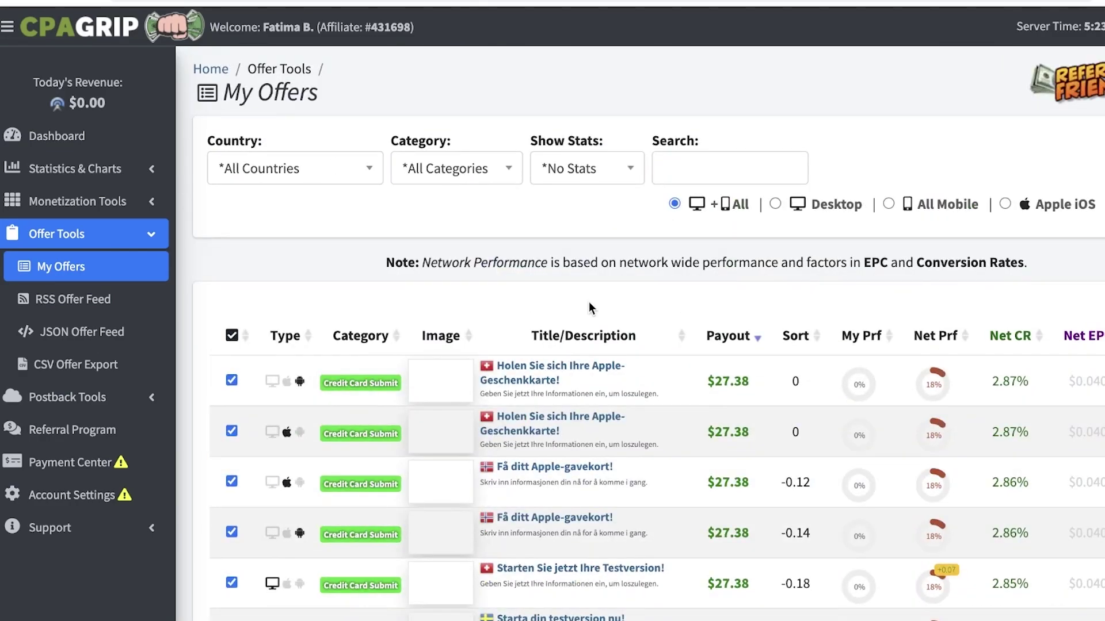
{"action": "scroll", "coordinate": [586, 303], "scroll_direction": "down", "scroll_amount": 5}
{"action": "scroll", "coordinate": [586, 319], "scroll_direction": "up", "scroll_amount": 4}
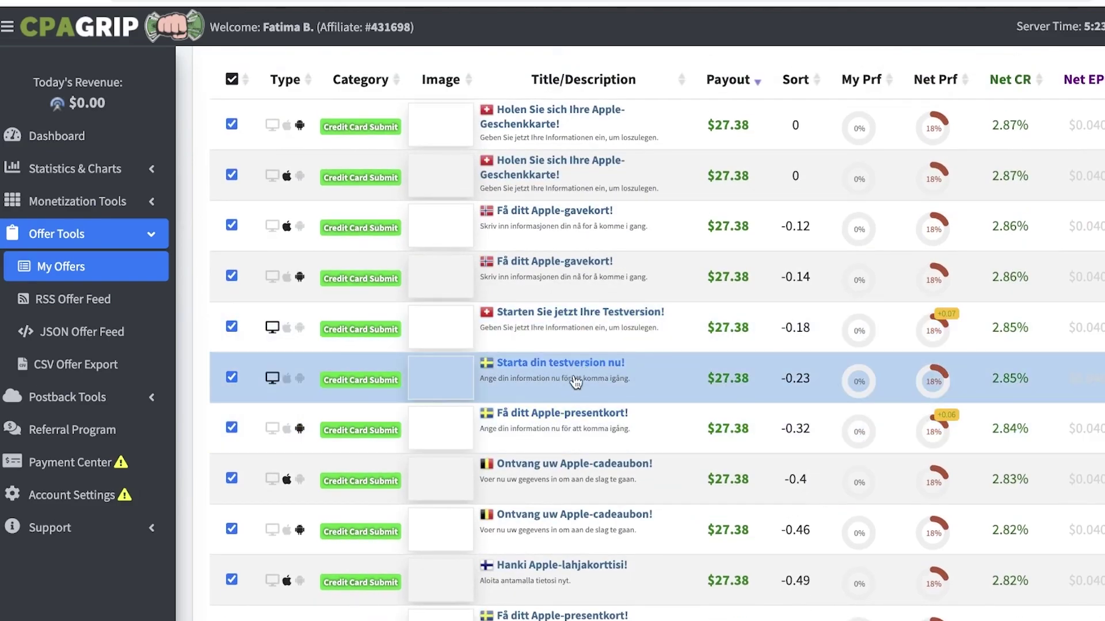
{"action": "scroll", "coordinate": [595, 362], "scroll_direction": "down", "scroll_amount": 6}
{"action": "scroll", "coordinate": [606, 369], "scroll_direction": "down", "scroll_amount": 8}
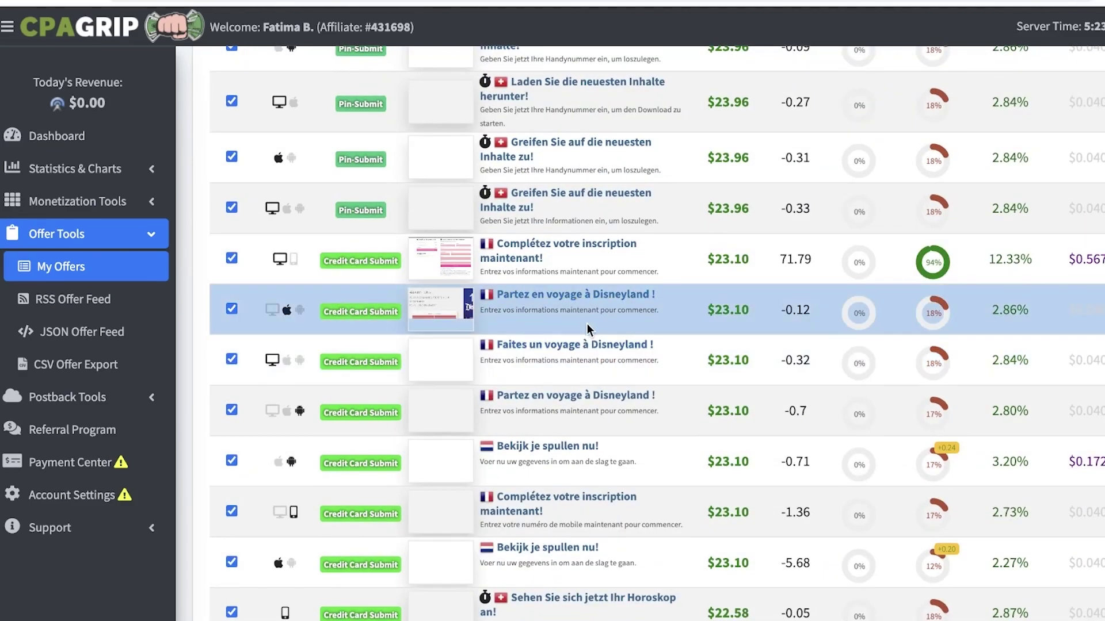
{"action": "scroll", "coordinate": [586, 324], "scroll_direction": "up", "scroll_amount": 4}
{"action": "scroll", "coordinate": [587, 323], "scroll_direction": "down", "scroll_amount": 10}
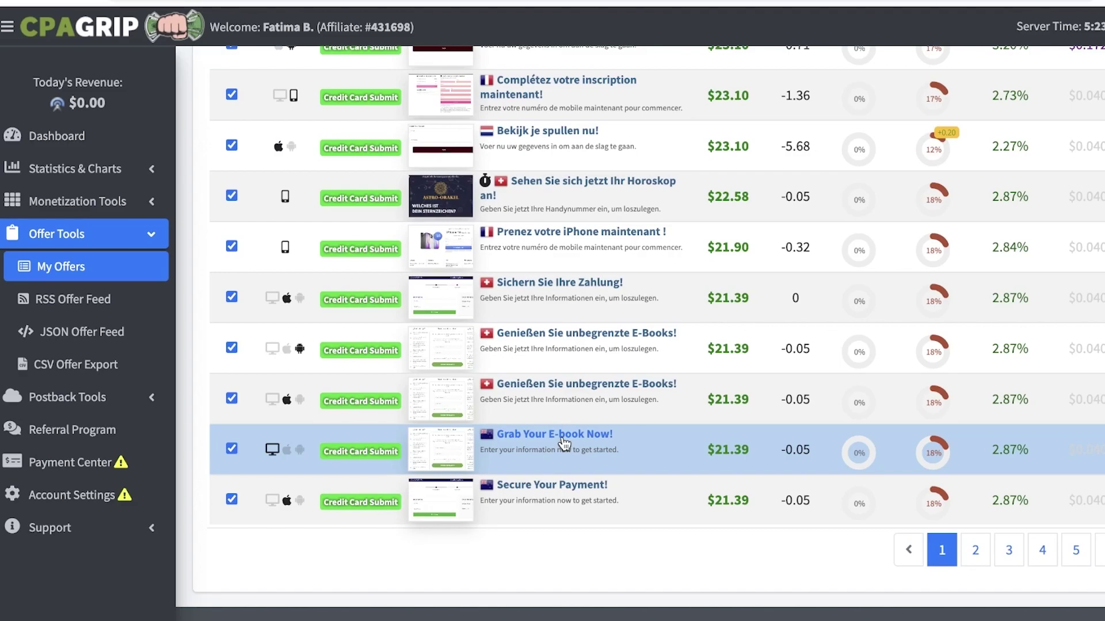
Step: Review the Grab Your E-book Now! offer's New Zealand restriction and payout, and copy its tracking link
{"action": "left_click", "coordinate": [566, 442]}
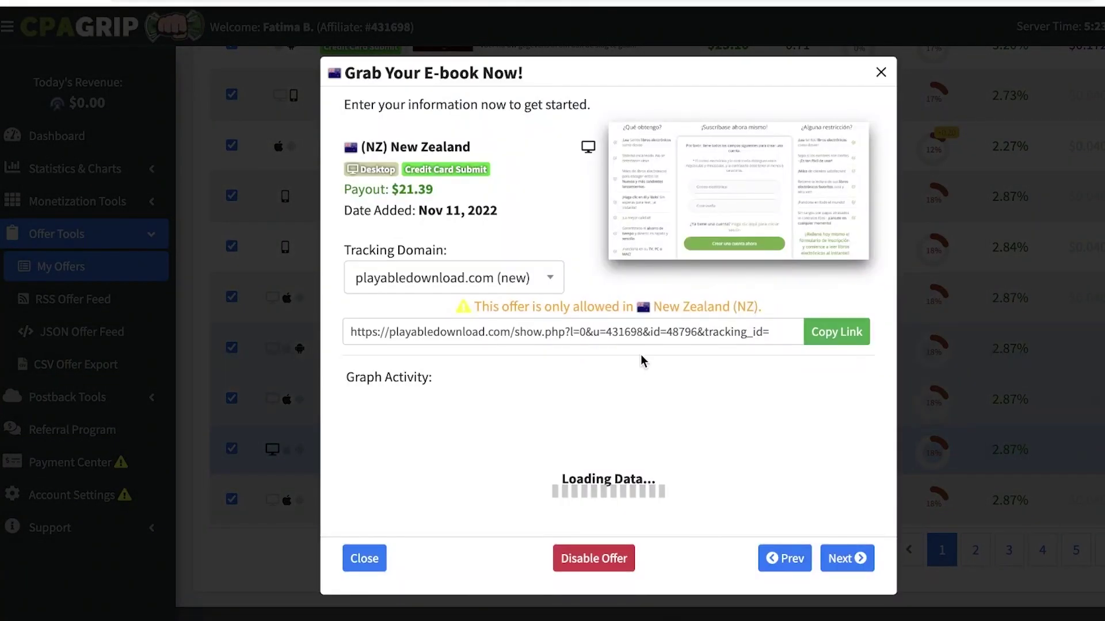
{"action": "left_click_drag", "start_coordinate": [627, 307], "coordinate": [793, 302]}
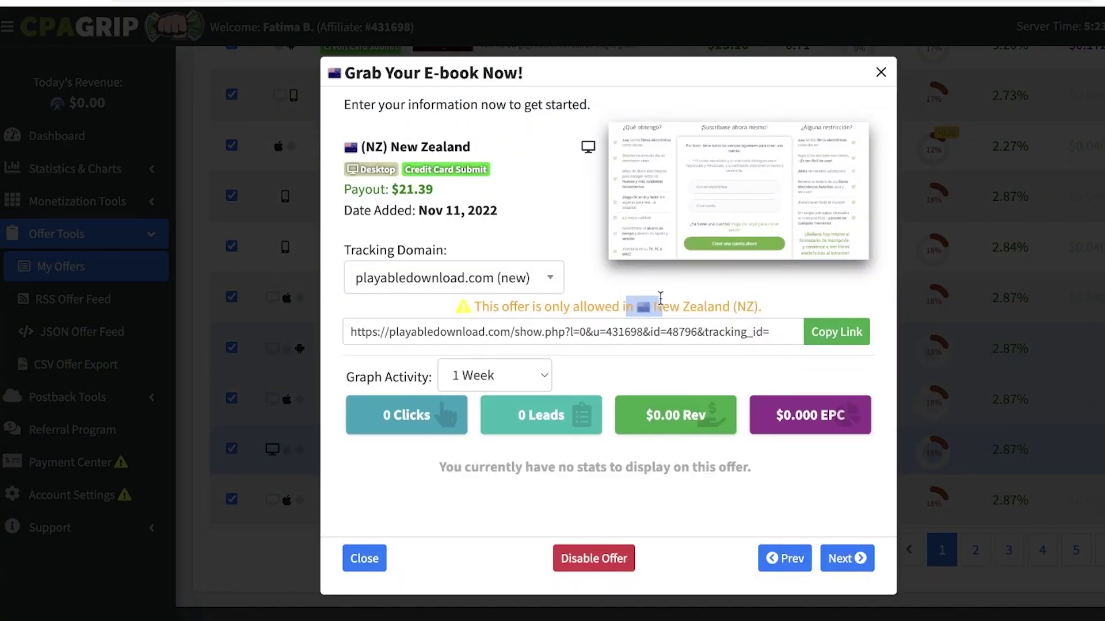
{"action": "left_click", "coordinate": [718, 304]}
{"action": "left_click", "coordinate": [790, 332]}
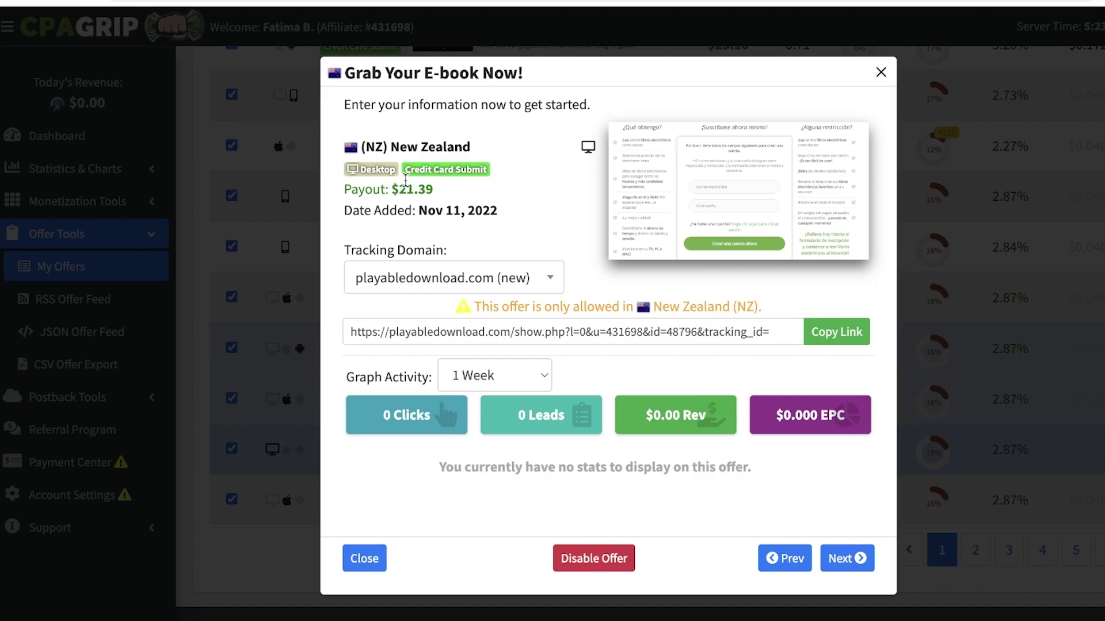
{"action": "mouse_move", "coordinate": [398, 189]}
{"action": "left_mouse_down"}
{"action": "mouse_move", "coordinate": [426, 208]}
{"action": "mouse_move", "coordinate": [450, 190]}
{"action": "left_mouse_up"}
{"action": "left_click", "coordinate": [432, 216]}
{"action": "left_click", "coordinate": [881, 71]}
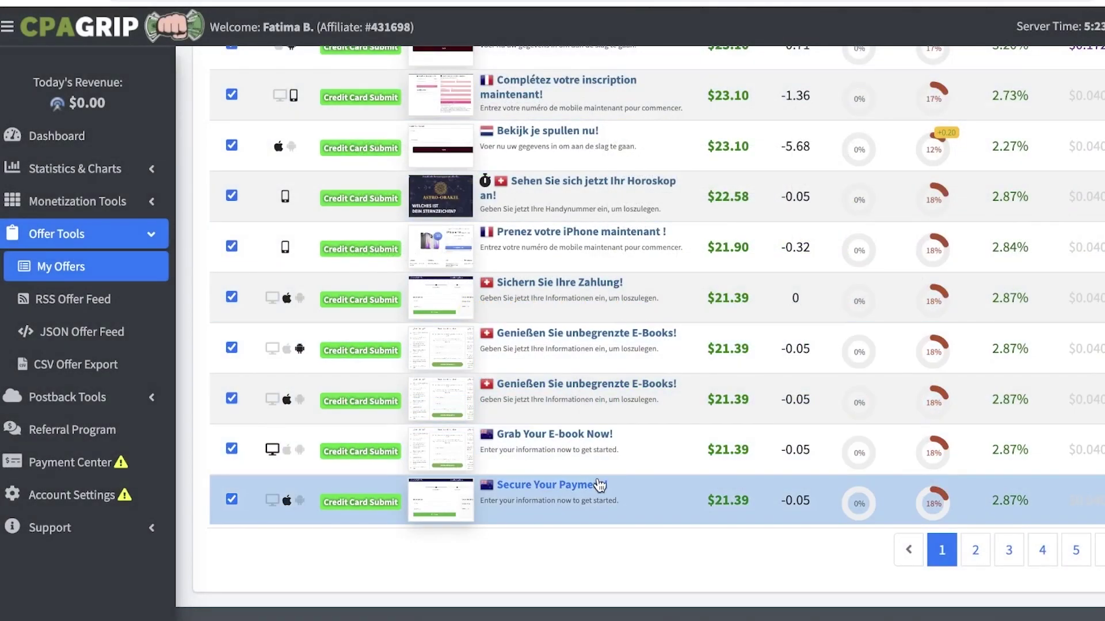
Step: Review the Secure Your Payment! offer's payout, tracking domain and Apple iOS restriction, then return to the e-book offer
{"action": "left_click", "coordinate": [604, 493]}
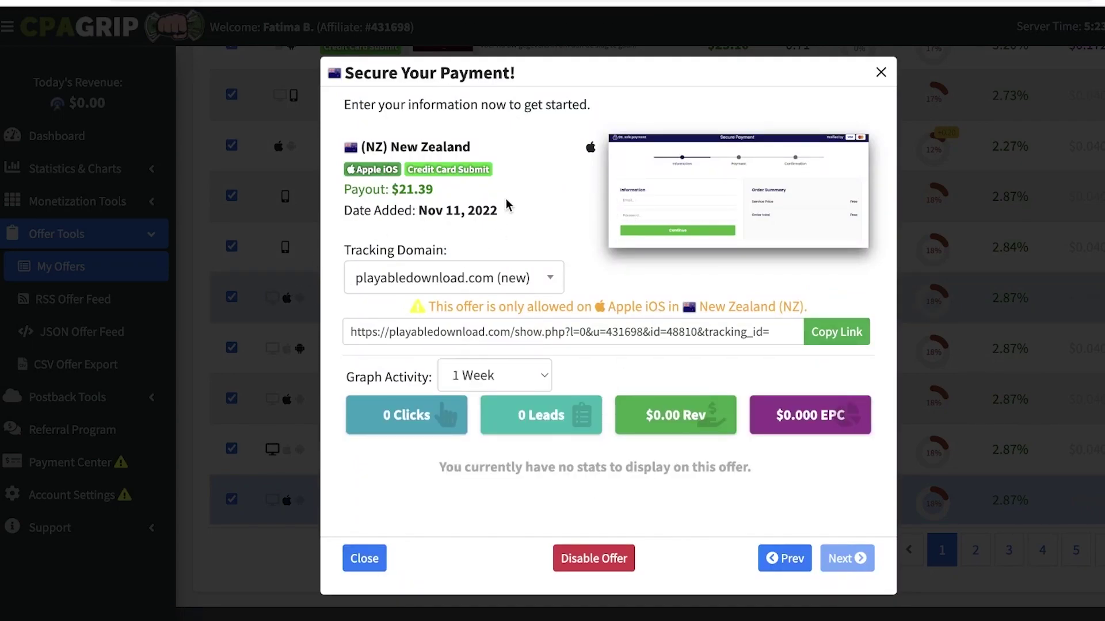
{"action": "left_click_drag", "start_coordinate": [402, 192], "coordinate": [699, 150]}
{"action": "left_click", "coordinate": [551, 221]}
{"action": "left_click_drag", "start_coordinate": [598, 310], "coordinate": [659, 301]}
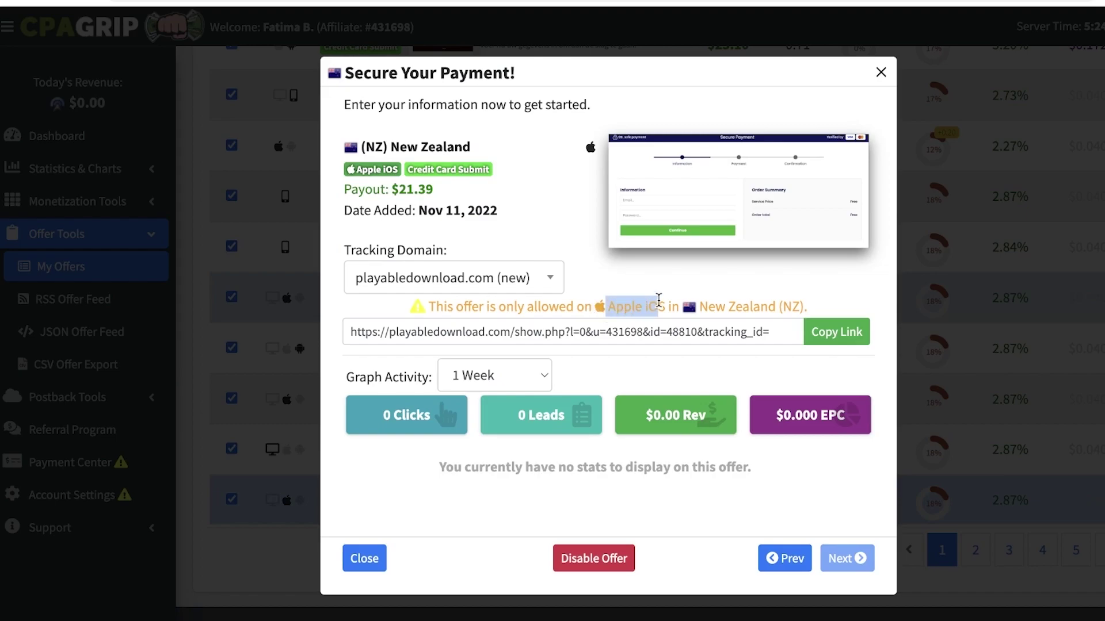
{"action": "left_click", "coordinate": [881, 71]}
{"action": "left_click", "coordinate": [580, 450]}
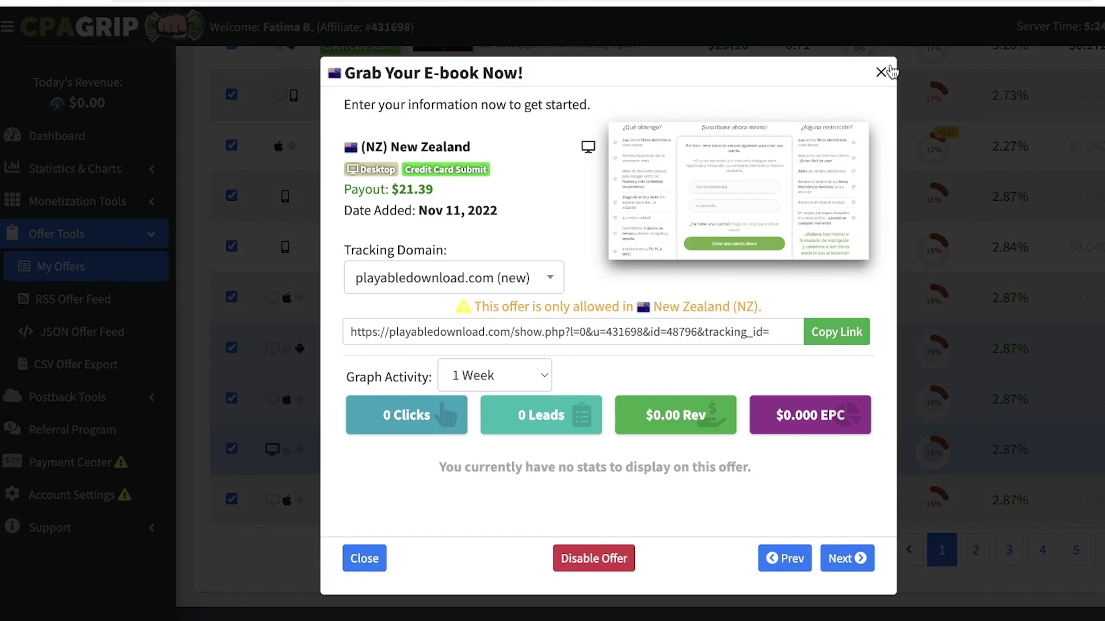
Step: Close the offer popup and move to page 2 of offers starting at $21.39 payouts
{"action": "left_click", "coordinate": [882, 71]}
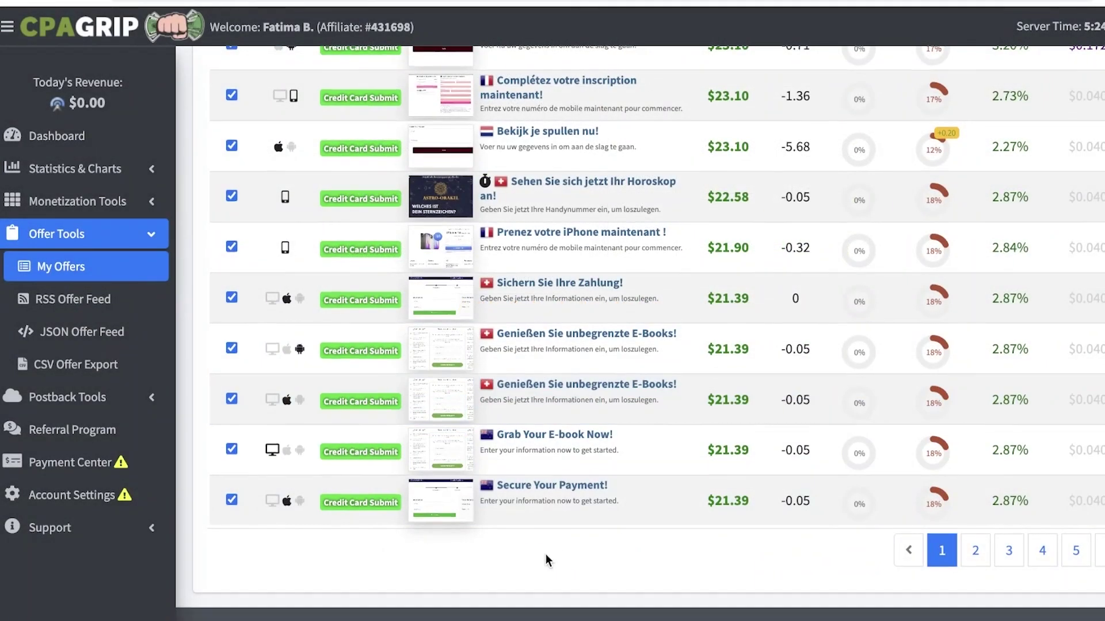
{"action": "scroll", "coordinate": [550, 535], "scroll_direction": "down", "scroll_amount": 1}
{"action": "scroll", "coordinate": [663, 507], "scroll_direction": "down", "scroll_amount": 1}
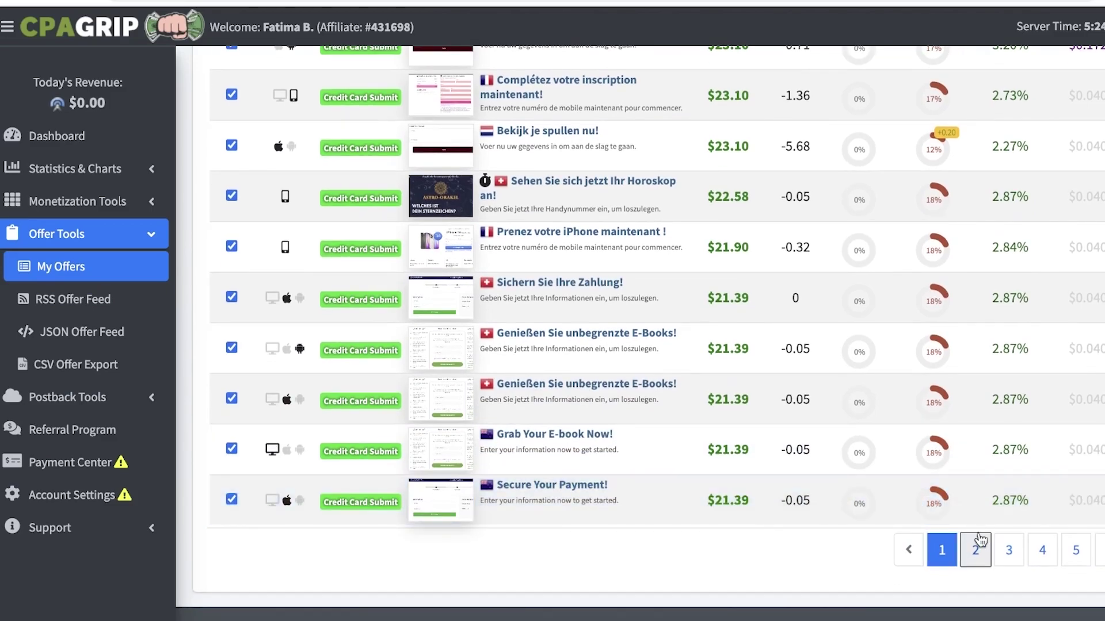
{"action": "left_click", "coordinate": [976, 556]}
{"action": "scroll", "coordinate": [863, 518], "scroll_direction": "up", "scroll_amount": 5}
{"action": "scroll", "coordinate": [777, 518], "scroll_direction": "up", "scroll_amount": 5}
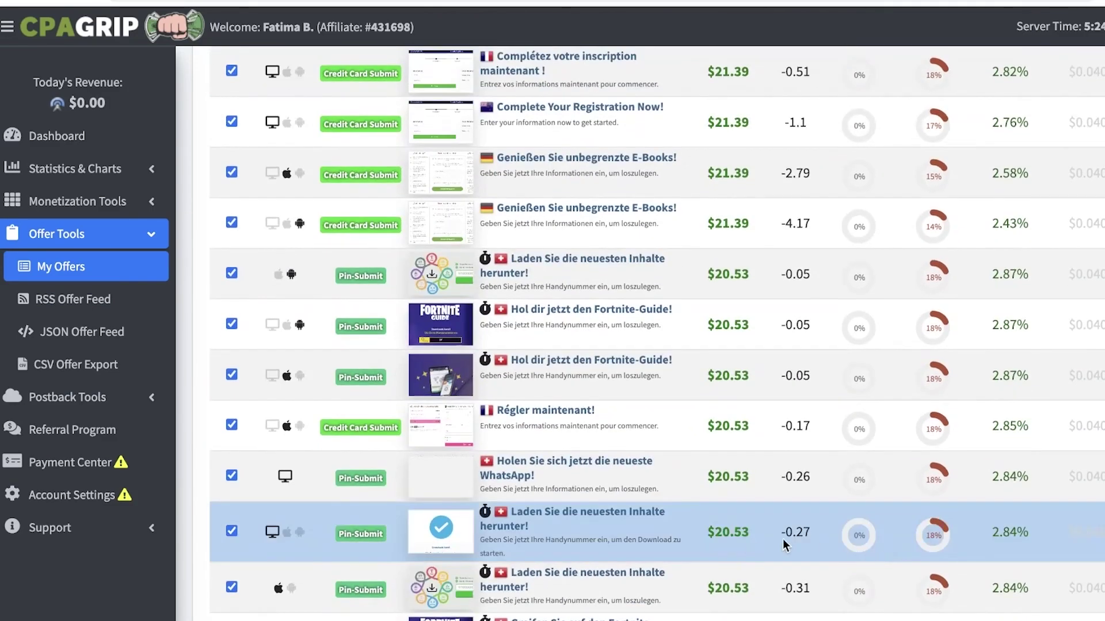
{"action": "scroll", "coordinate": [710, 540], "scroll_direction": "up", "scroll_amount": 5}
{"action": "scroll", "coordinate": [577, 403], "scroll_direction": "down", "scroll_amount": 8}
{"action": "scroll", "coordinate": [577, 405], "scroll_direction": "up", "scroll_amount": 4}
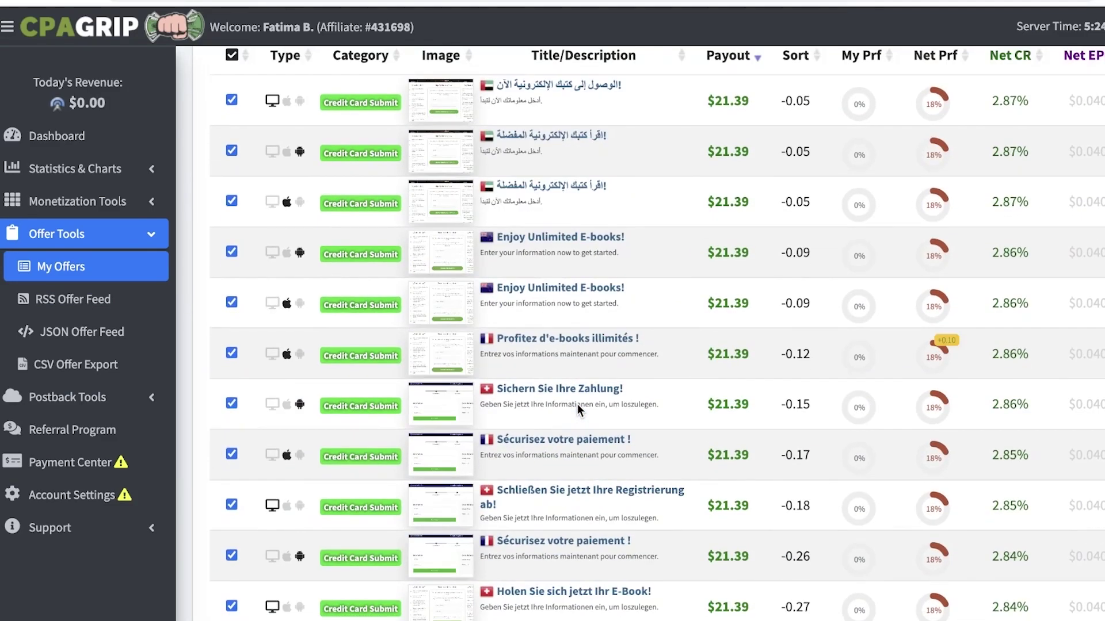
{"action": "scroll", "coordinate": [577, 404], "scroll_direction": "up", "scroll_amount": 1}
{"action": "scroll", "coordinate": [580, 411], "scroll_direction": "up", "scroll_amount": 2}
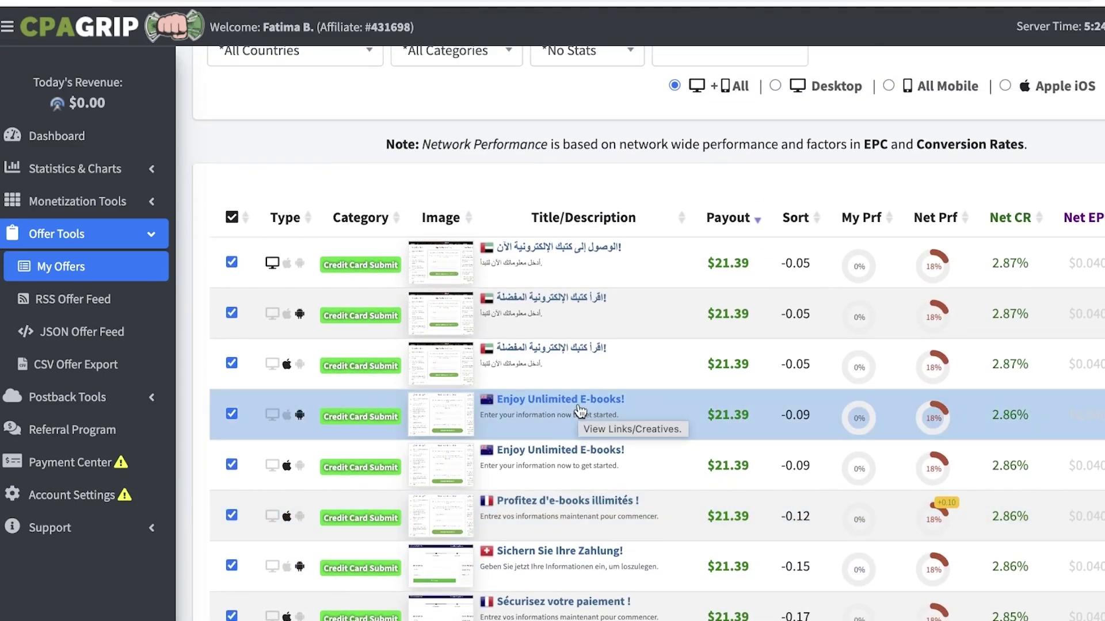
{"action": "scroll", "coordinate": [580, 408], "scroll_direction": "up", "scroll_amount": 3}
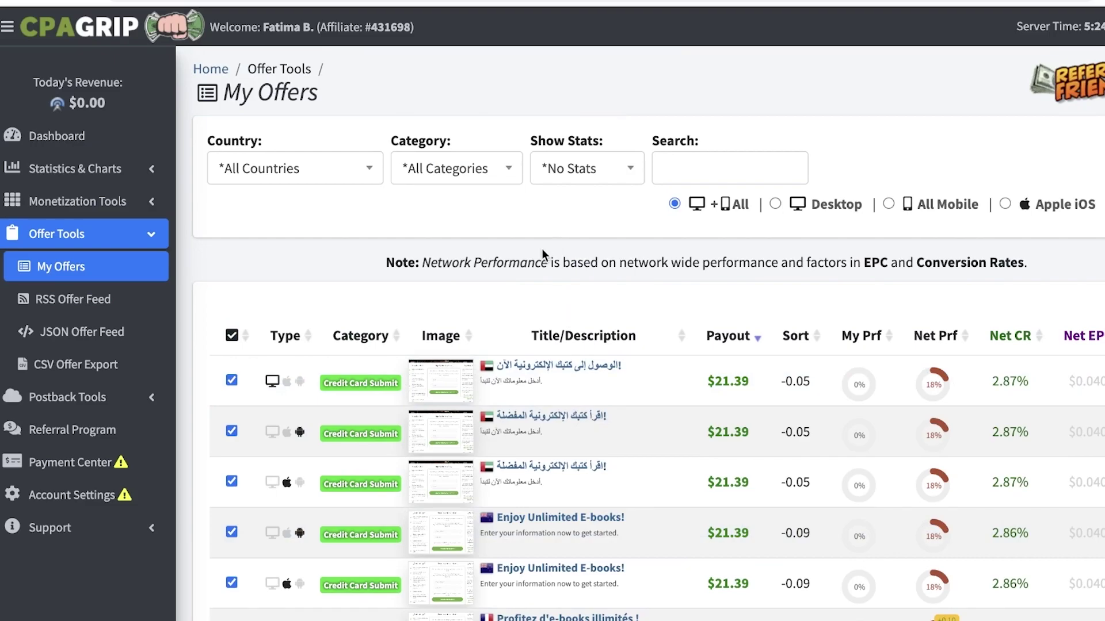
{"action": "scroll", "coordinate": [541, 248], "scroll_direction": "down", "scroll_amount": 2}
{"action": "scroll", "coordinate": [567, 268], "scroll_direction": "down", "scroll_amount": 10}
{"action": "scroll", "coordinate": [576, 292], "scroll_direction": "down", "scroll_amount": 5}
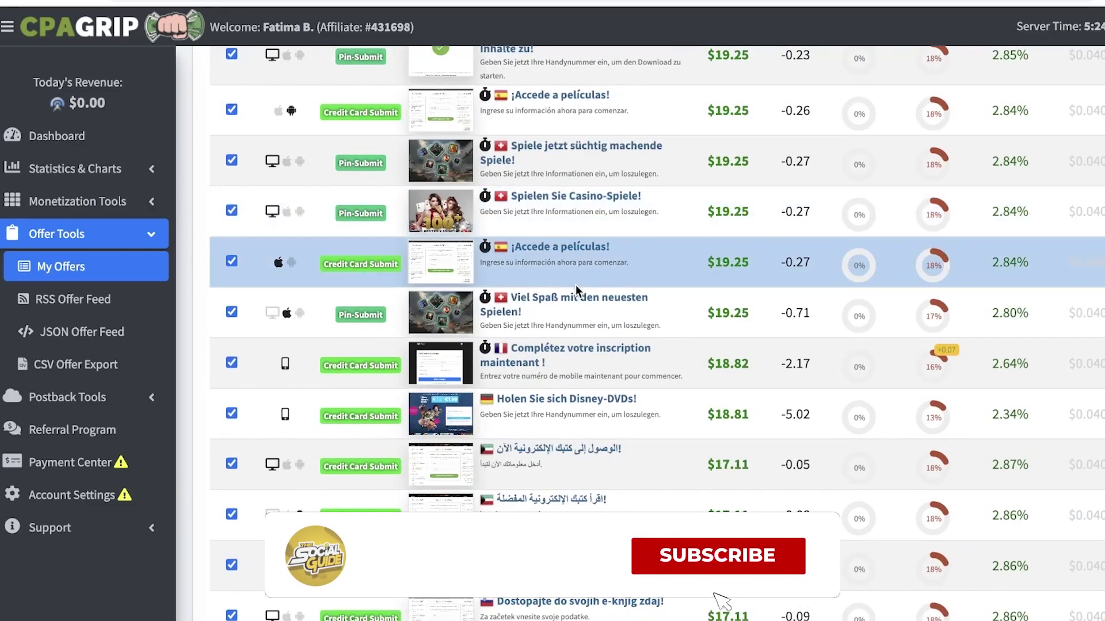
{"action": "scroll", "coordinate": [576, 293], "scroll_direction": "down", "scroll_amount": 5}
{"action": "scroll", "coordinate": [577, 291], "scroll_direction": "up", "scroll_amount": 8}
{"action": "scroll", "coordinate": [580, 311], "scroll_direction": "up", "scroll_amount": 8}
{"action": "scroll", "coordinate": [584, 335], "scroll_direction": "up", "scroll_amount": 8}
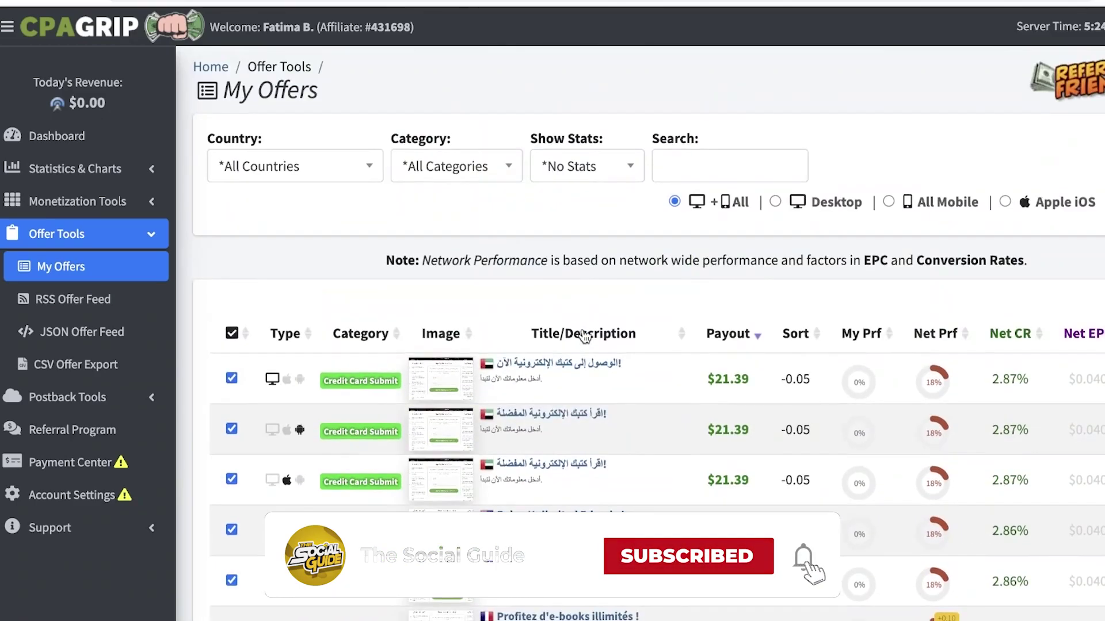